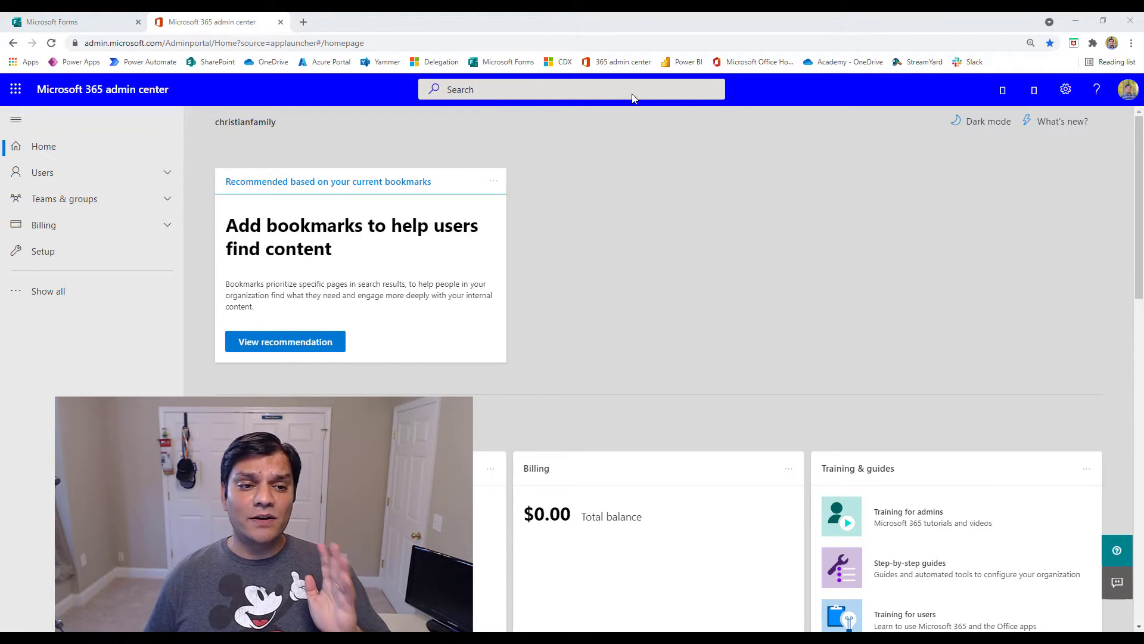
# - Switch to Microsoft Forms and open its general settings to examine the available options
pyautogui.click(96, 27)
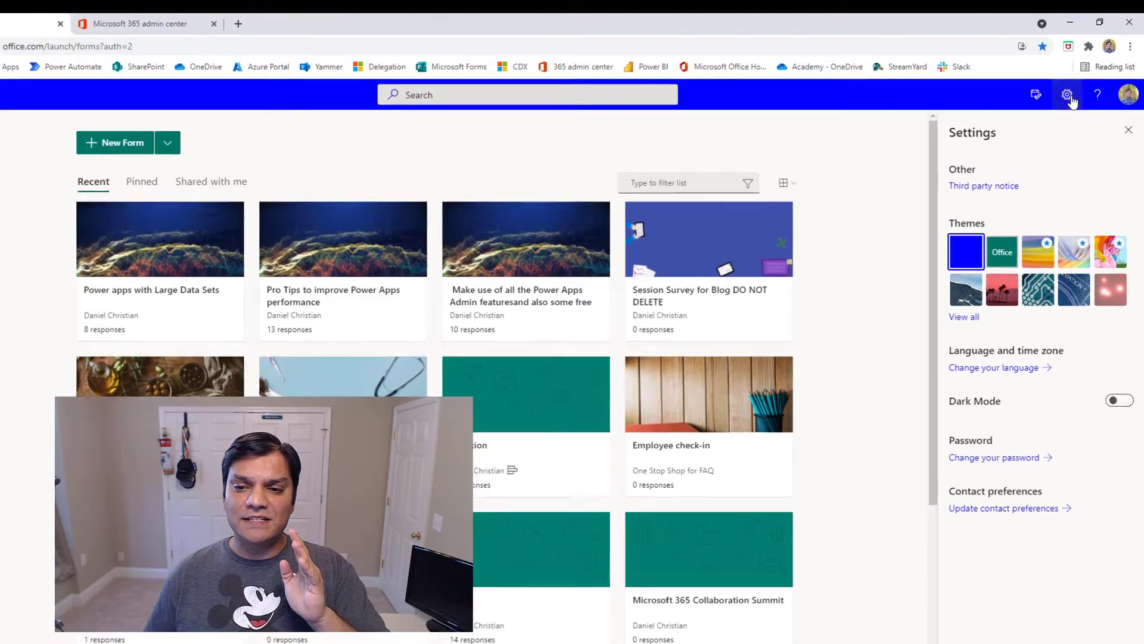
pyautogui.click(1072, 88)
pyautogui.click(1043, 135)
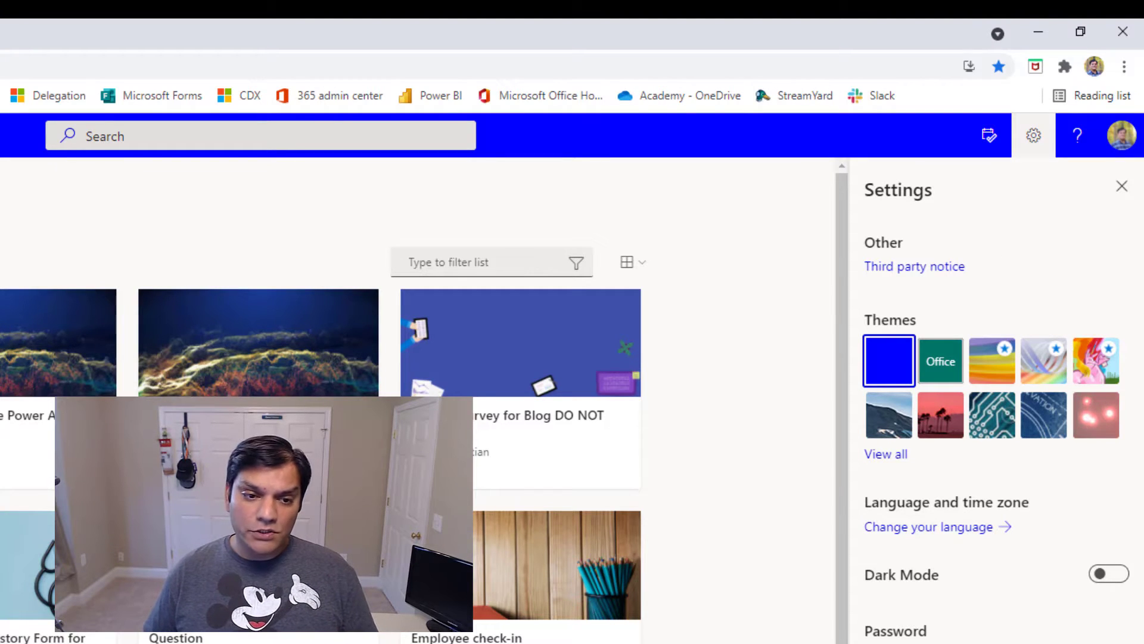
# - Create a new blank form and open its settings for respondents and response options
pyautogui.click(3, 262)
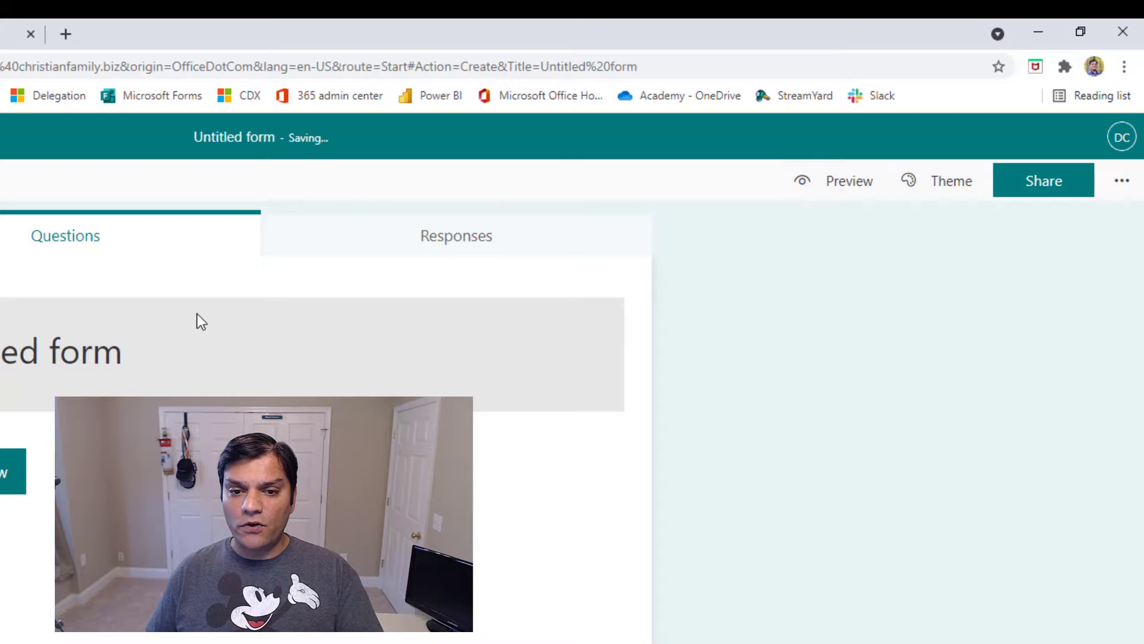
pyautogui.click(1122, 182)
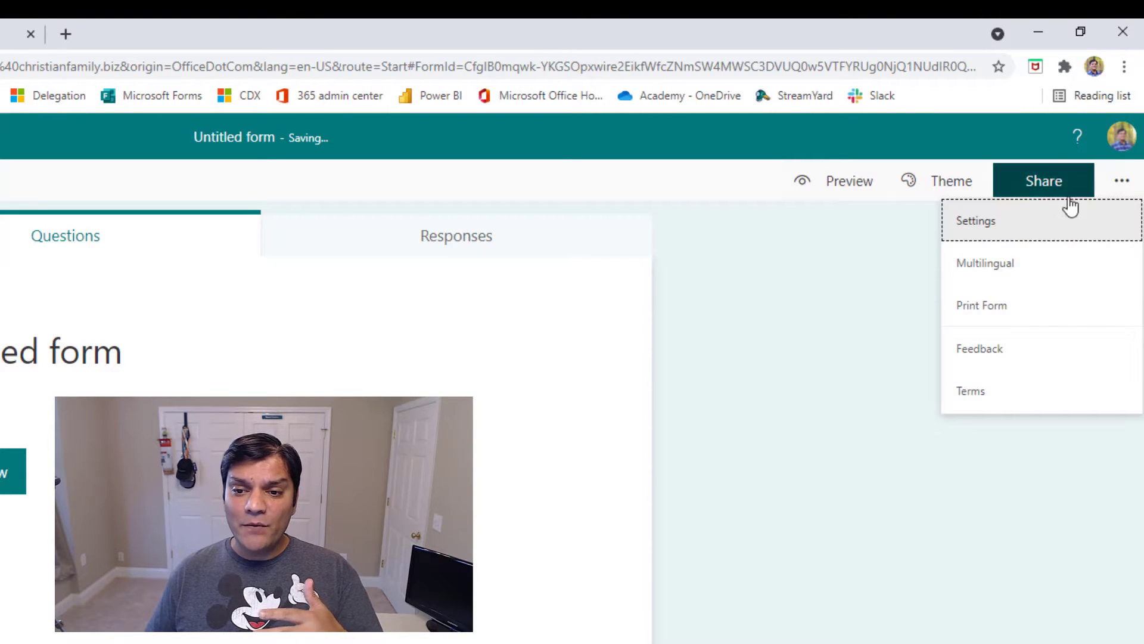
pyautogui.click(1011, 230)
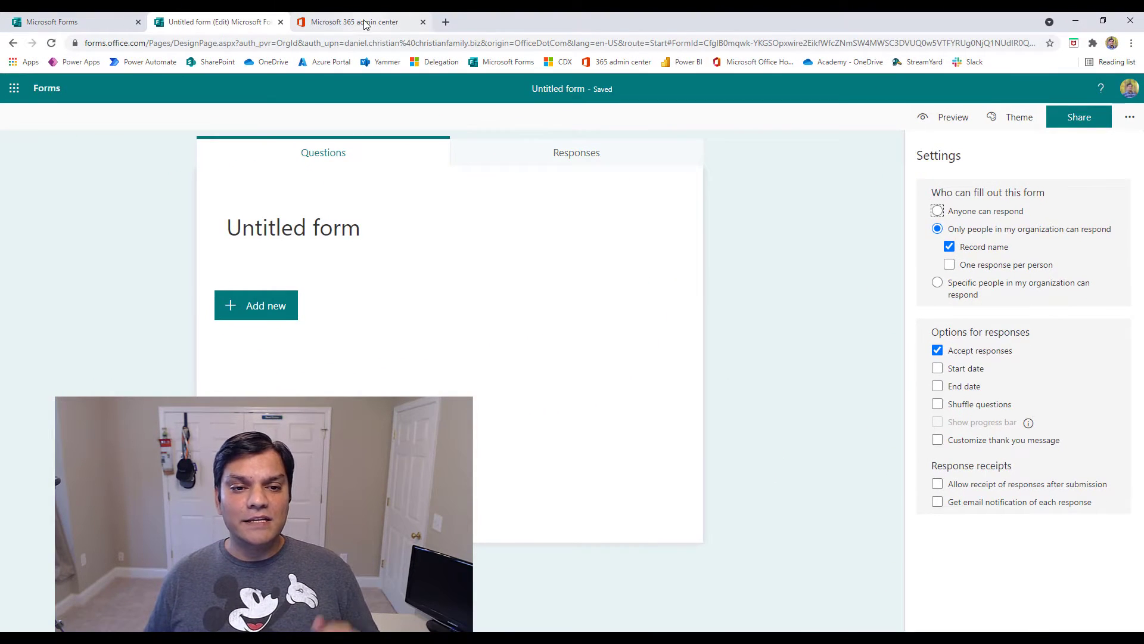
# - Switch to the Microsoft 365 admin center and open Org settings with its list of services
pyautogui.click(365, 22)
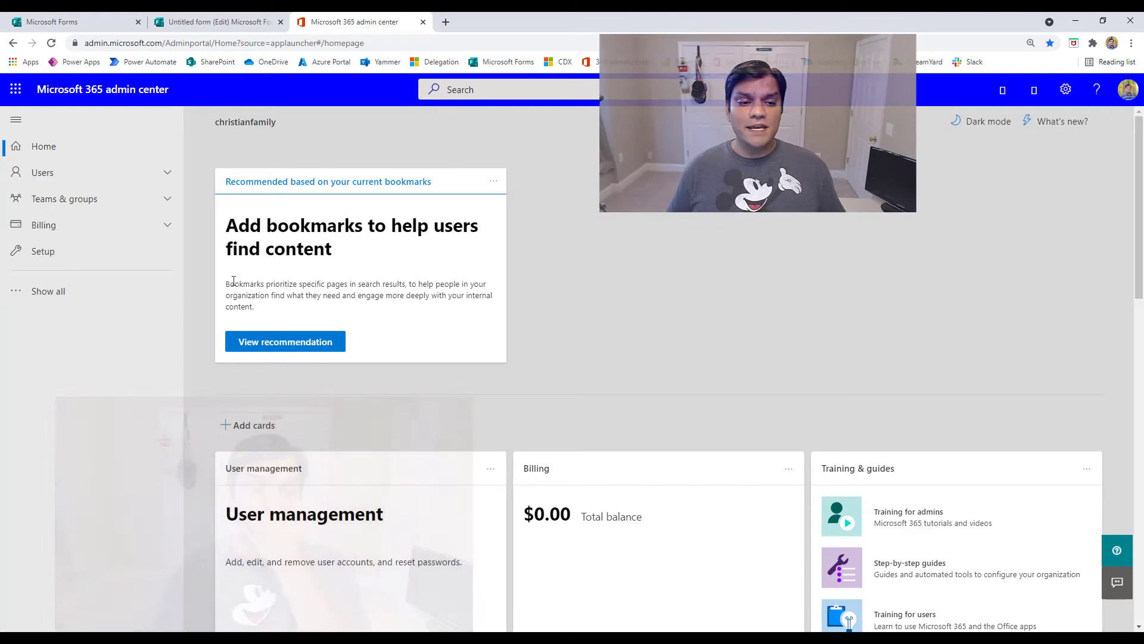
pyautogui.click(48, 292)
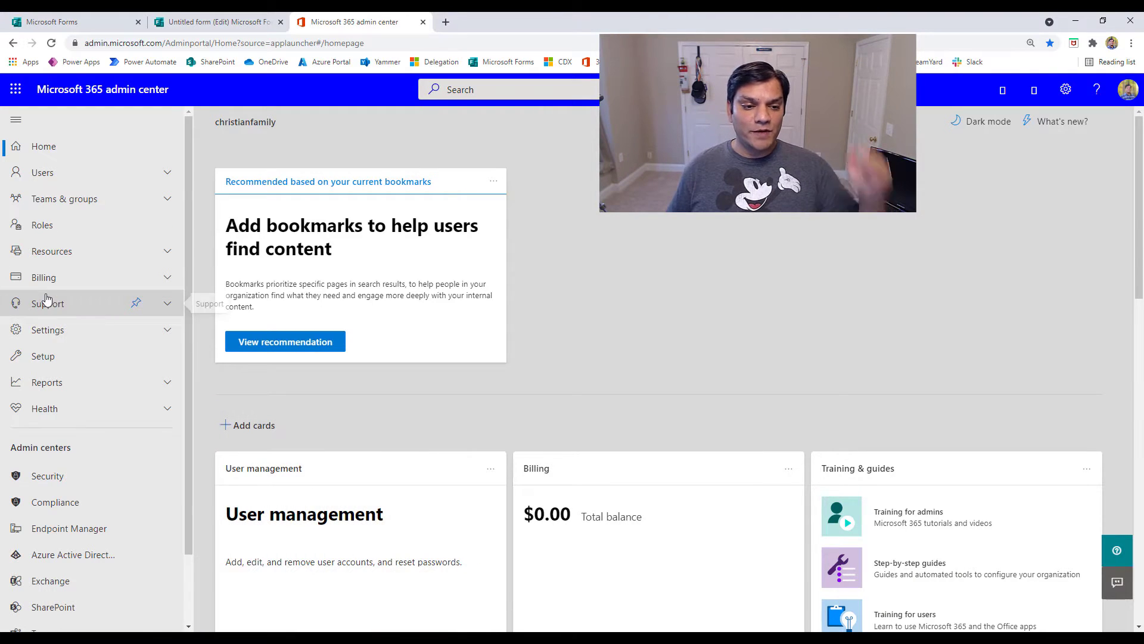
pyautogui.click(54, 330)
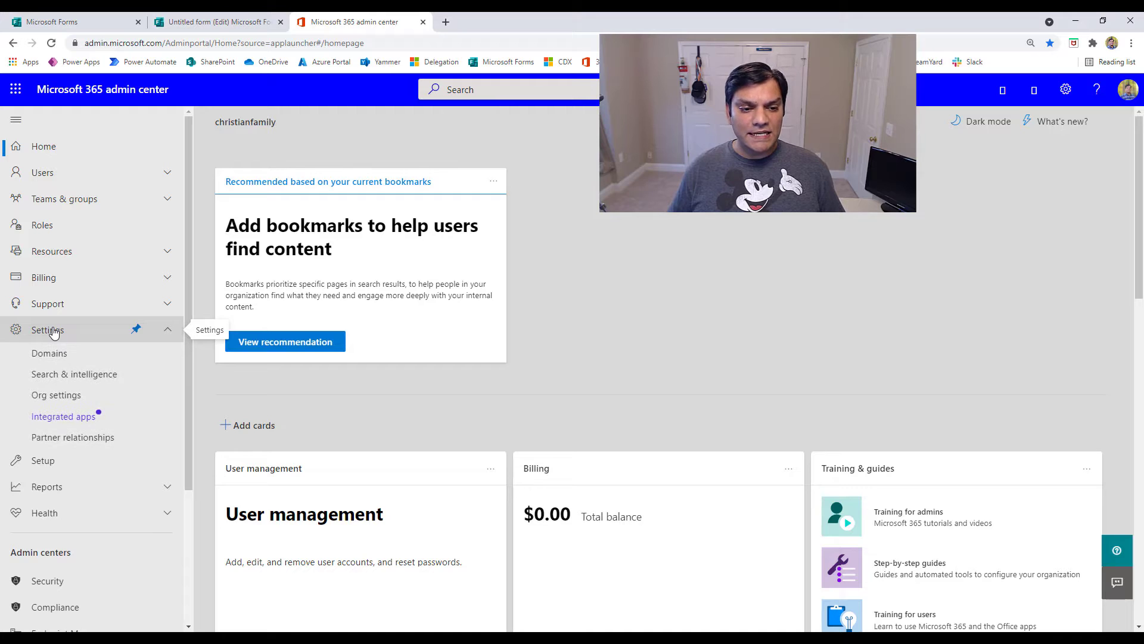
pyautogui.click(57, 398)
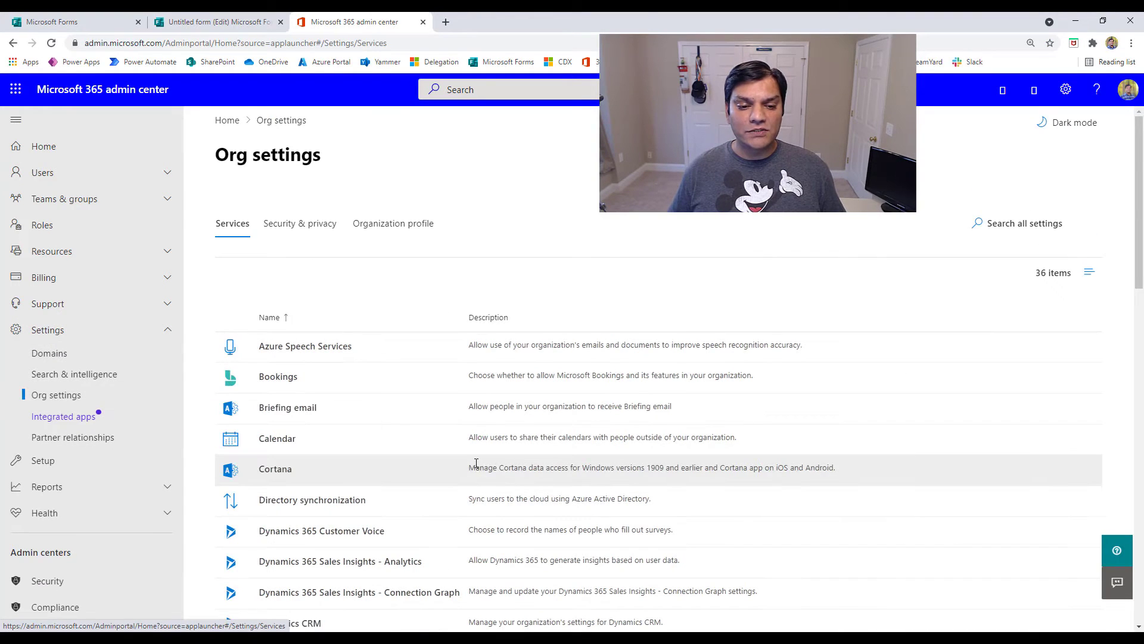
# - Review the Microsoft Forms service settings, from external sharing through phishing protection, and close them without changes
pyautogui.scroll(-1, 475, 465)
pyautogui.scroll(-4, 475, 465)
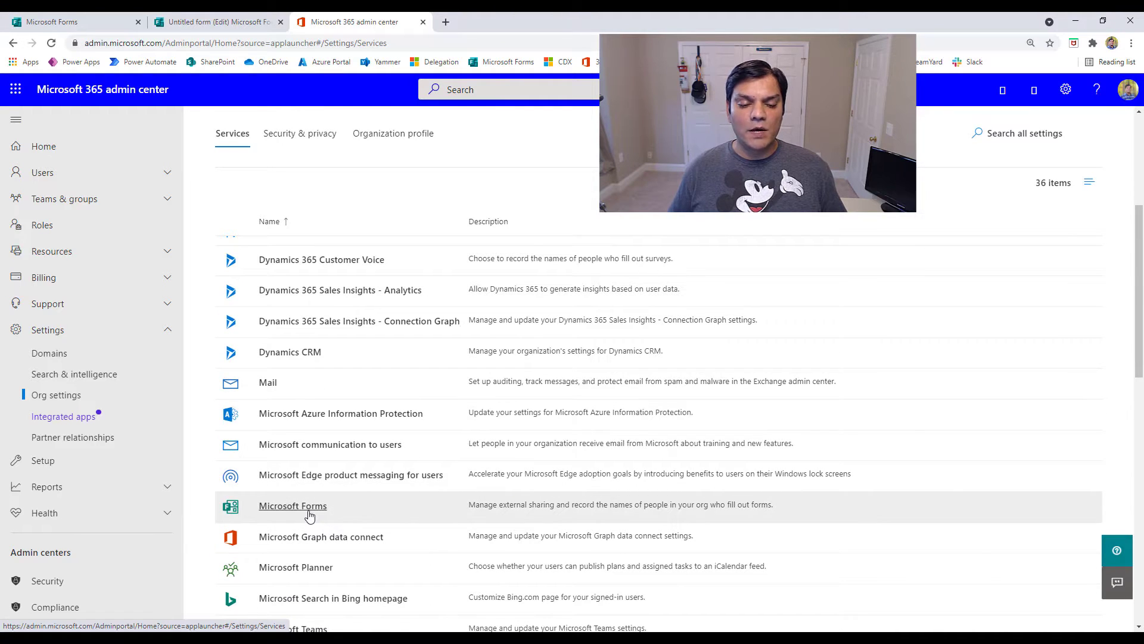
pyautogui.click(309, 512)
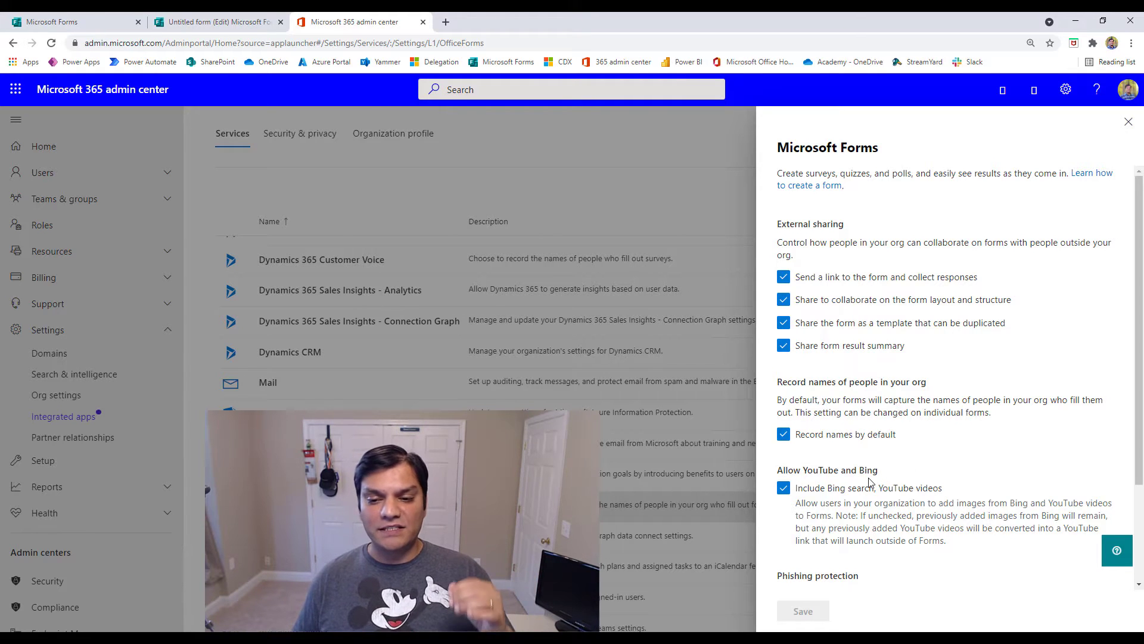
pyautogui.scroll(-2, 871, 480)
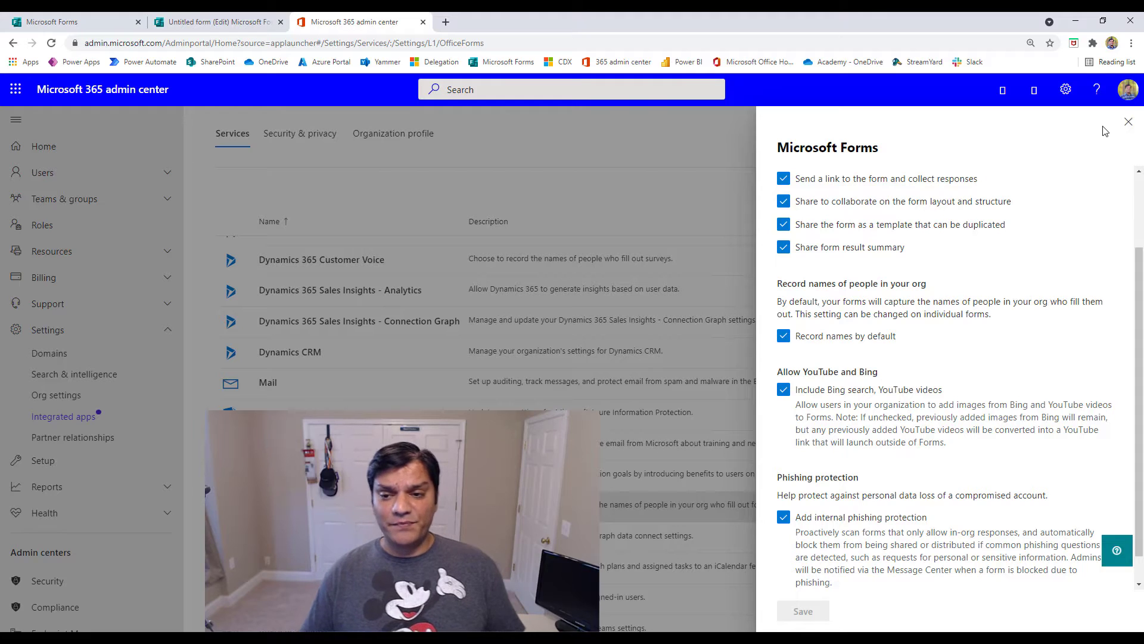
pyautogui.click(1128, 122)
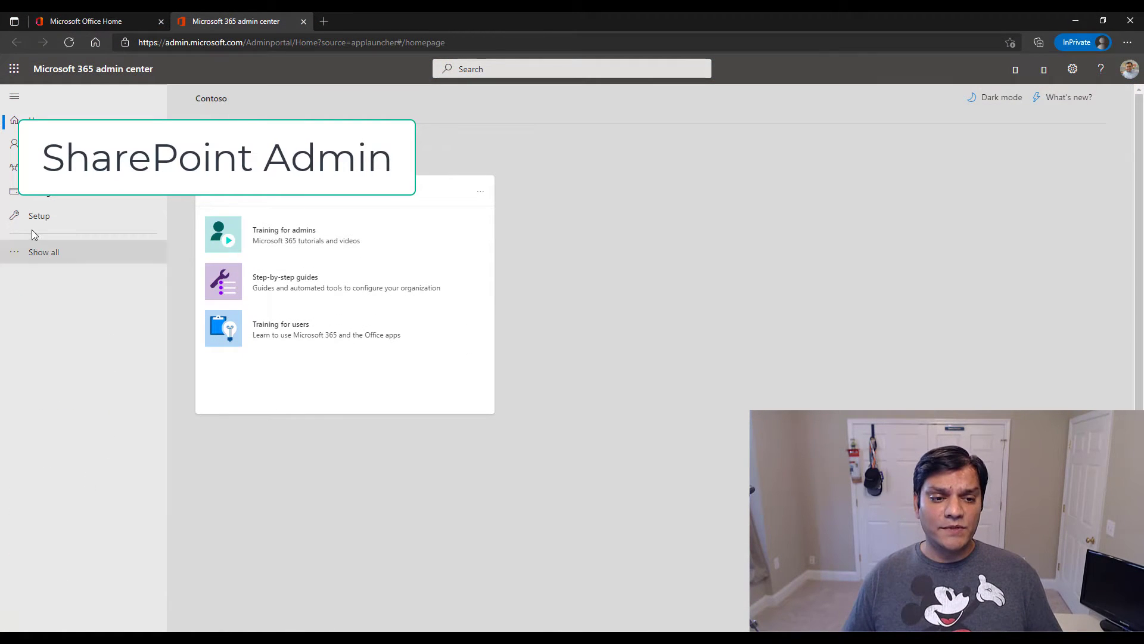
# - As the SharePoint admin, check which admin centers are available and review the services and organization profile in Org settings
pyautogui.click(26, 251)
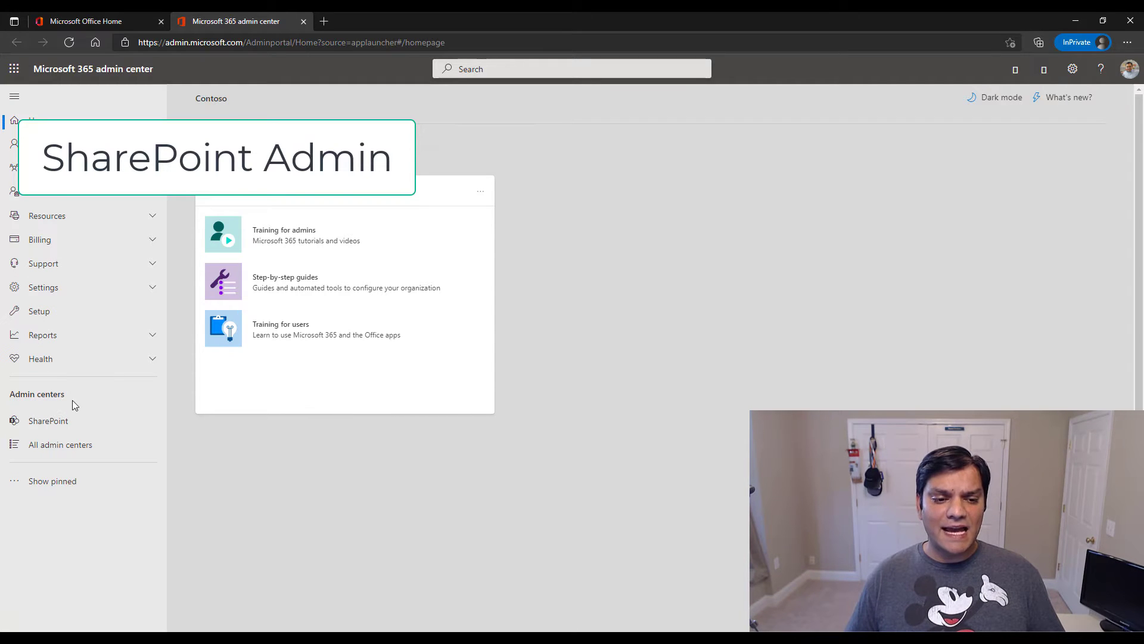
pyautogui.click(58, 454)
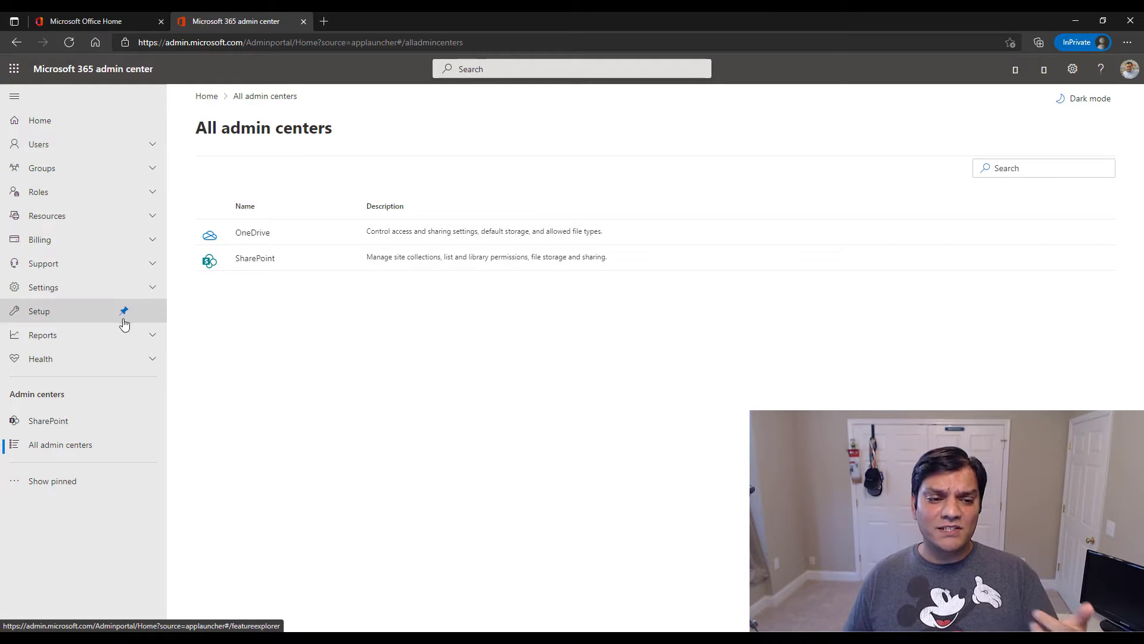
pyautogui.click(88, 297)
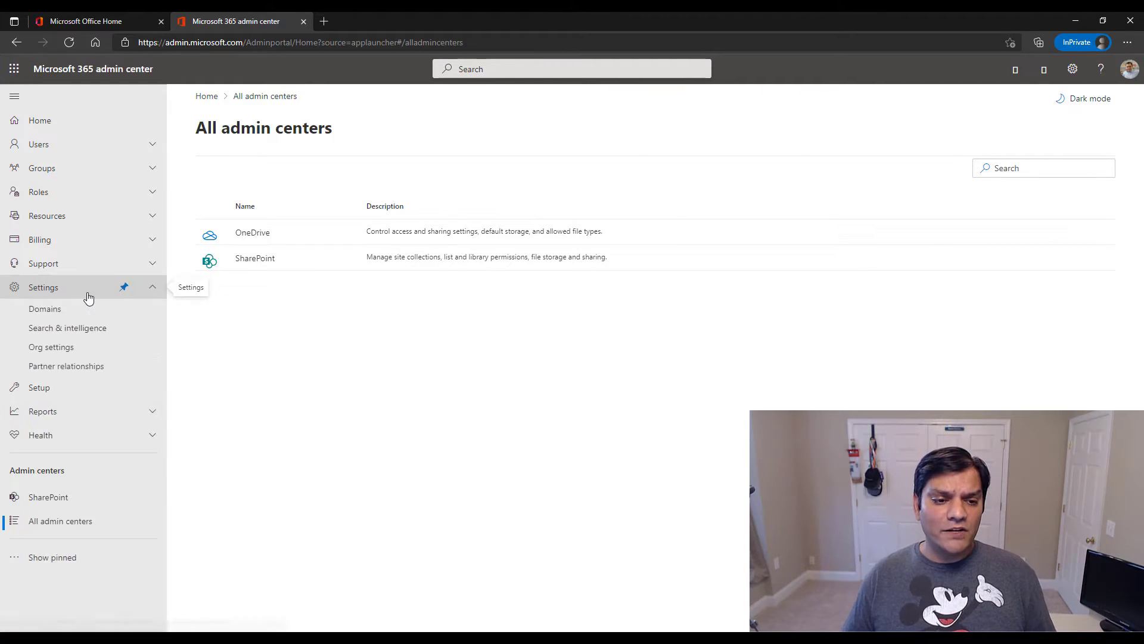
pyautogui.click(57, 349)
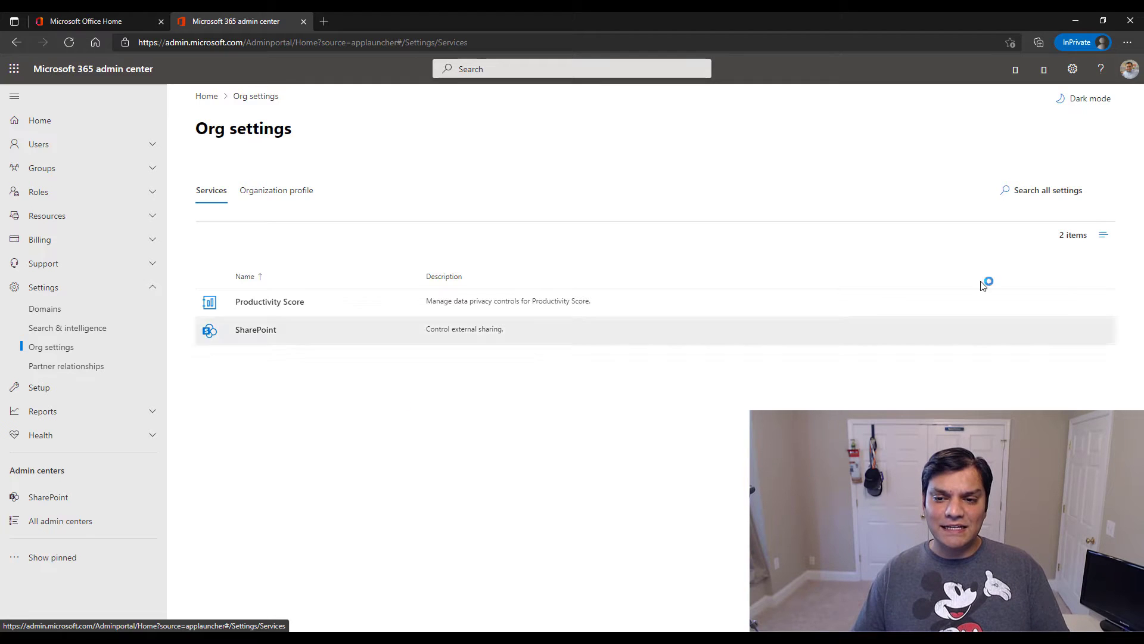
pyautogui.click(1101, 238)
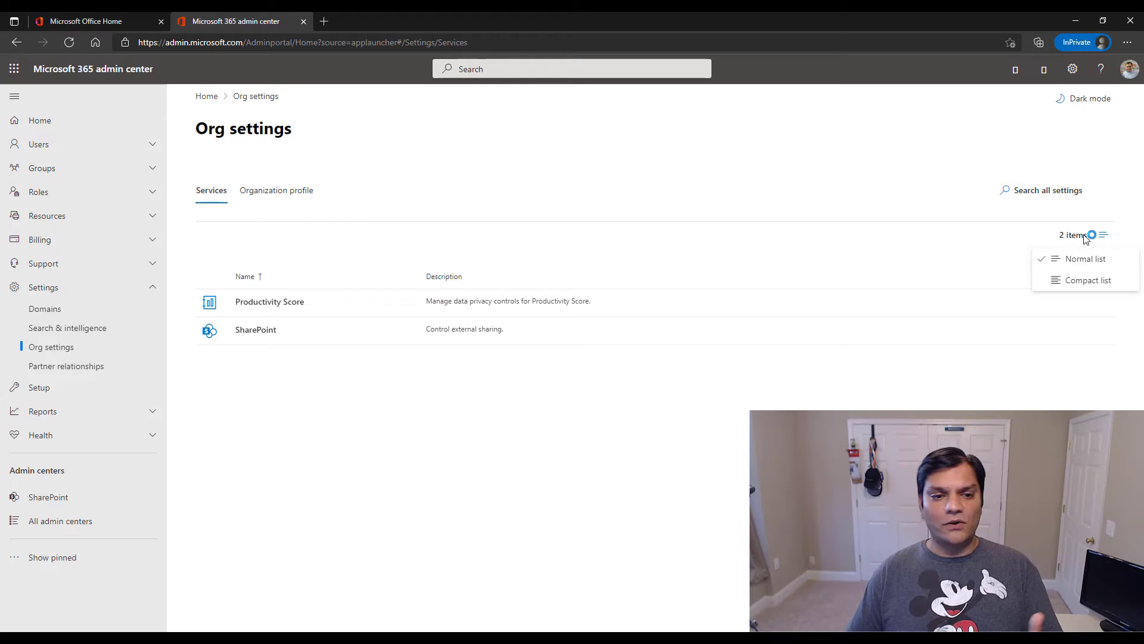
pyautogui.click(299, 191)
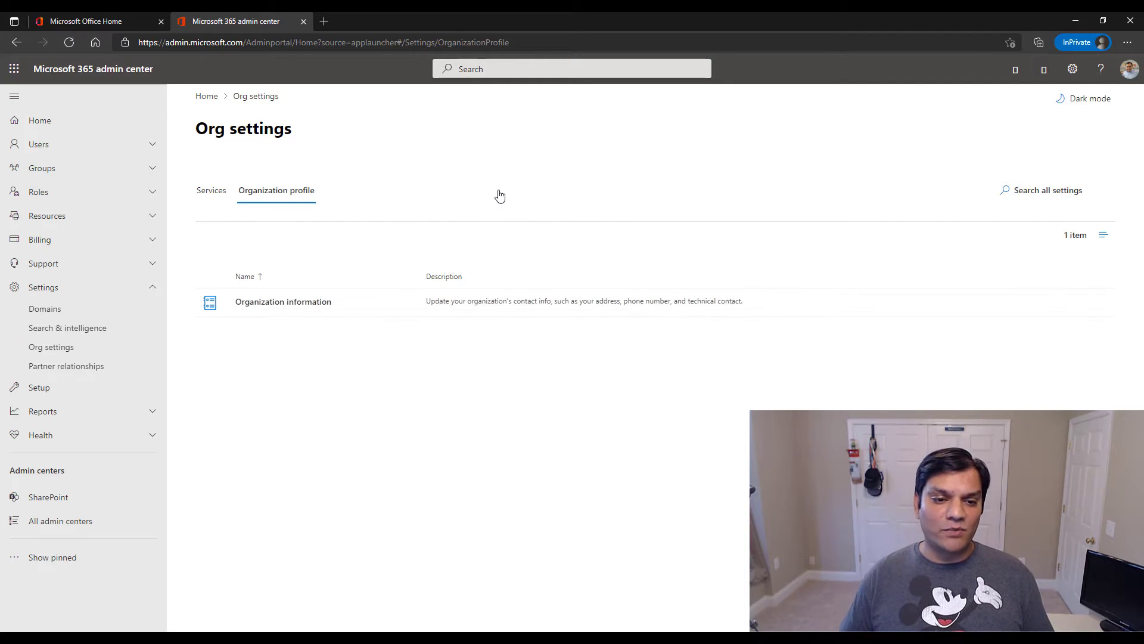
pyautogui.click(210, 189)
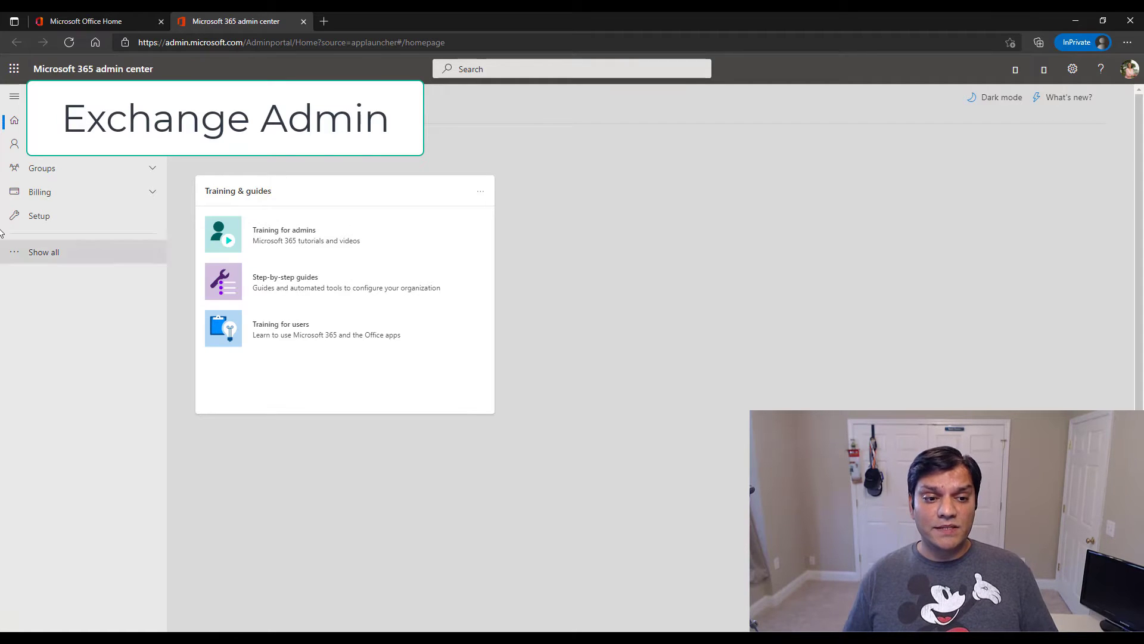
# - As the Exchange admin, check the available admin centers and examine the services and organization profile in Org settings
pyautogui.click(39, 251)
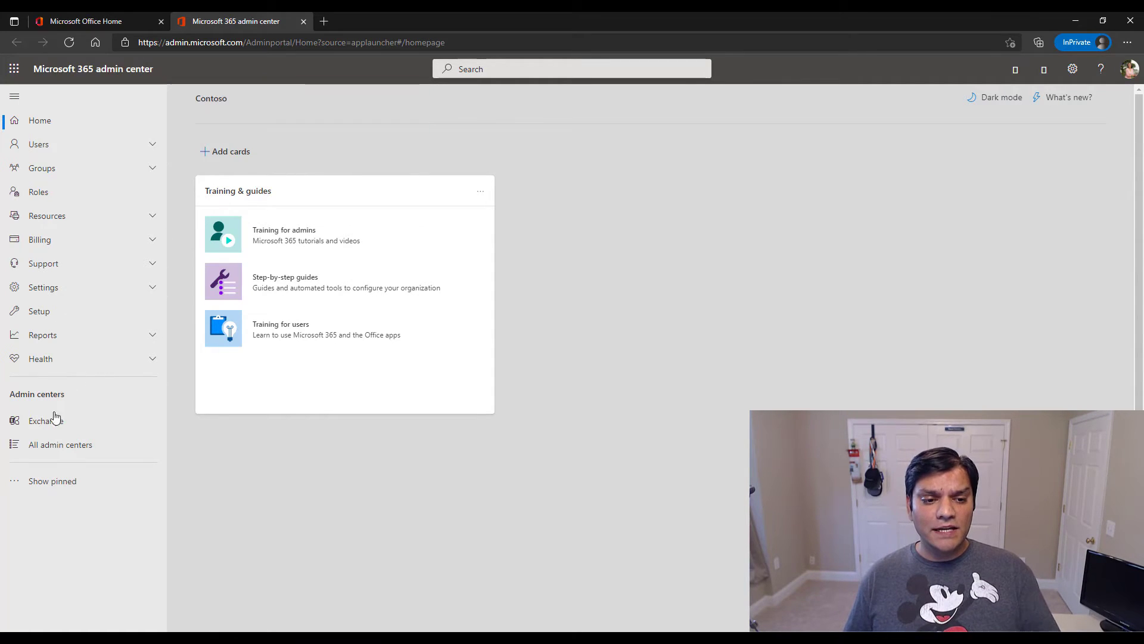
pyautogui.click(52, 442)
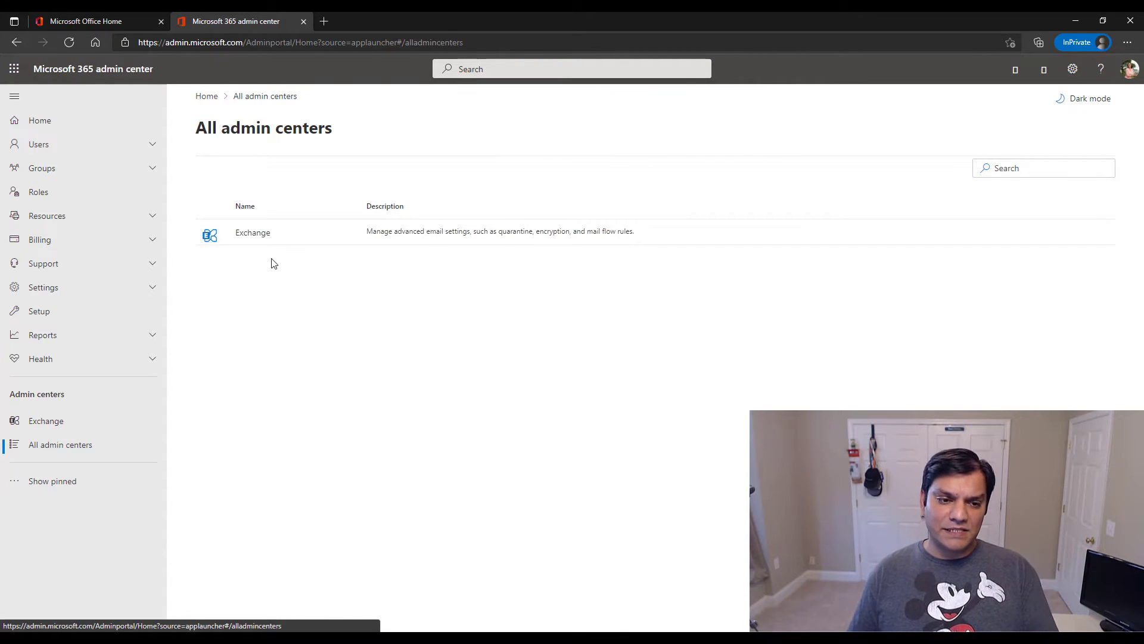
pyautogui.click(59, 266)
pyautogui.click(55, 332)
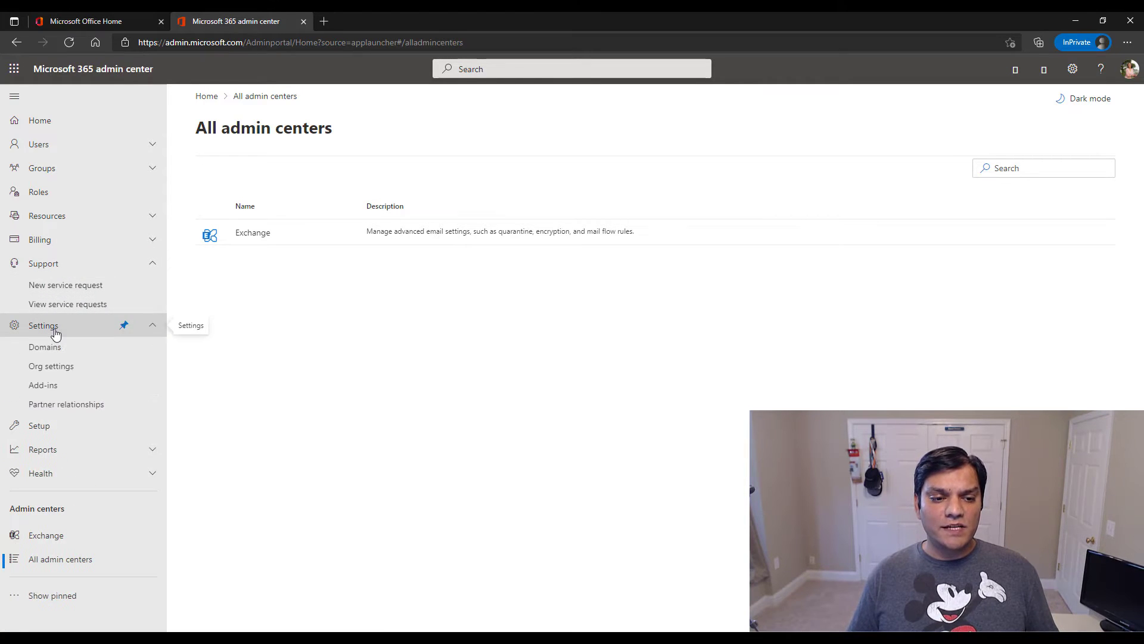
pyautogui.click(54, 375)
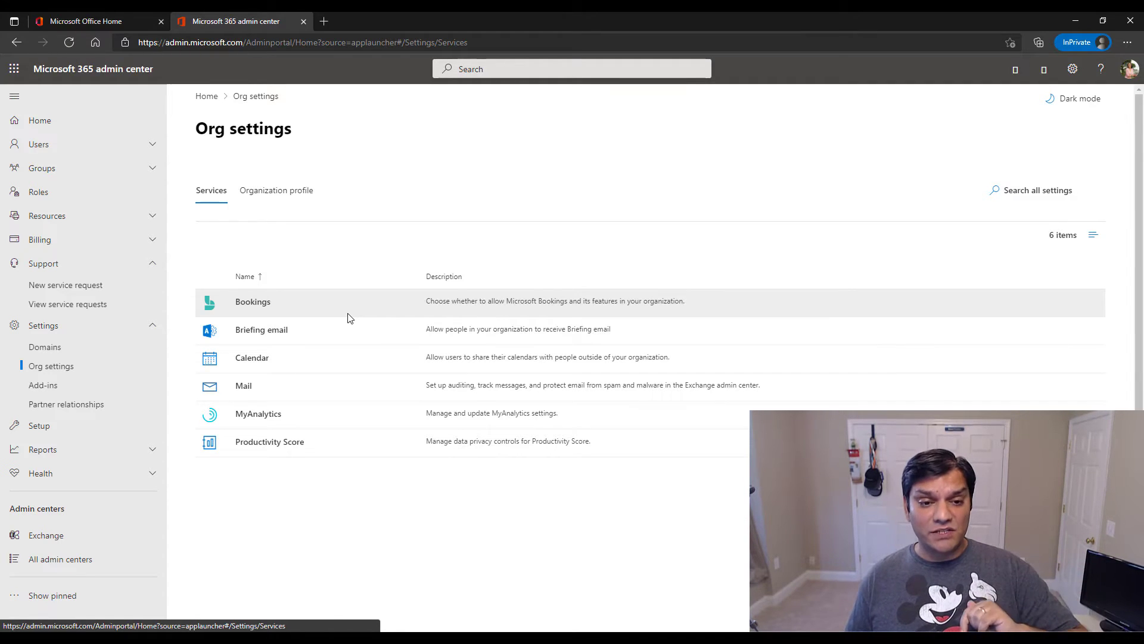
pyautogui.click(296, 195)
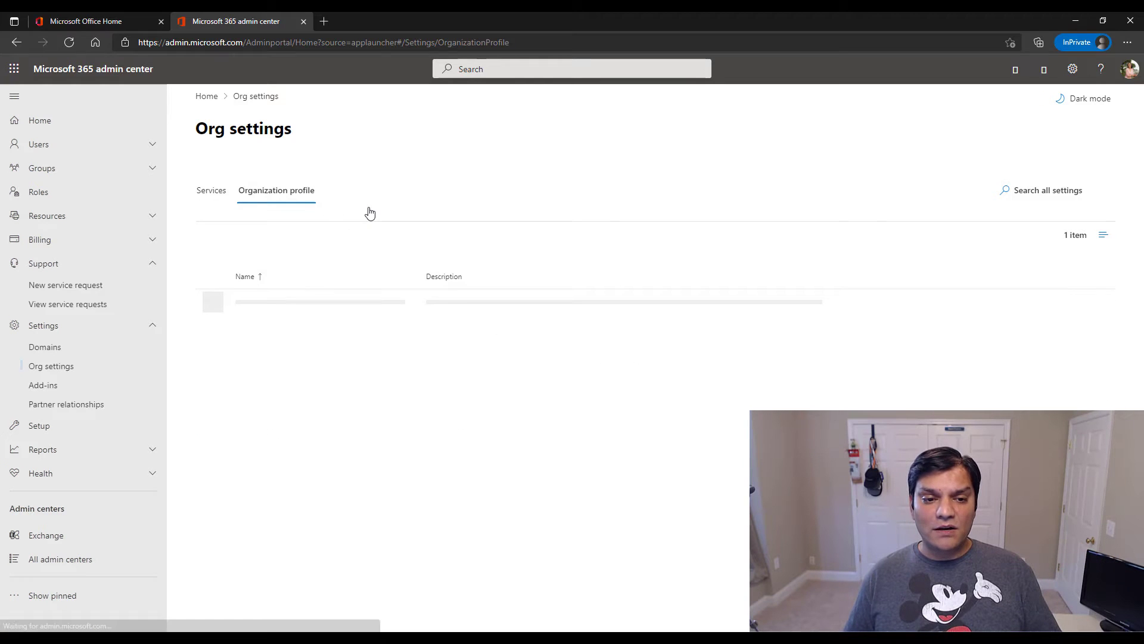
pyautogui.click(216, 192)
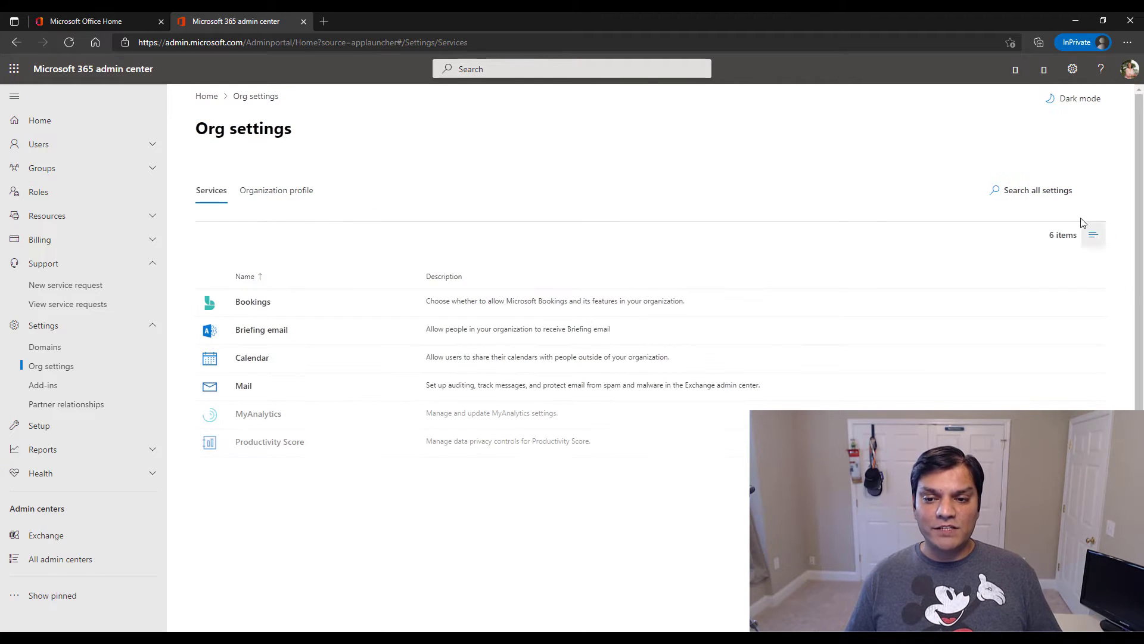
pyautogui.click(1093, 235)
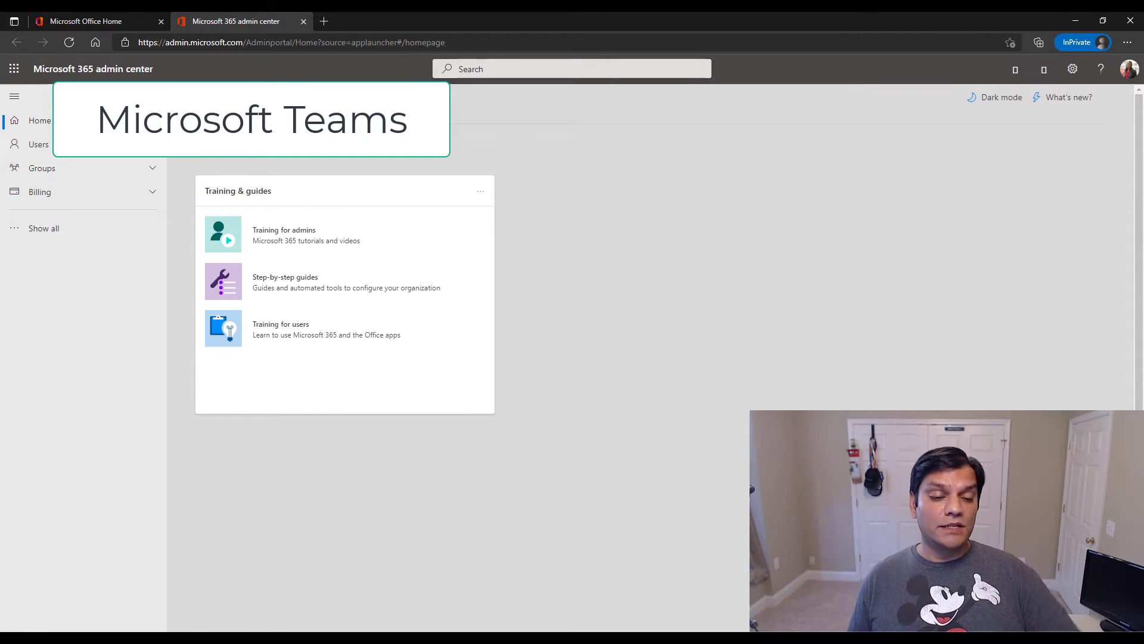
# - As the Teams admin, view all accessible admin centers and open Org settings to check for Microsoft Forms
pyautogui.click(25, 229)
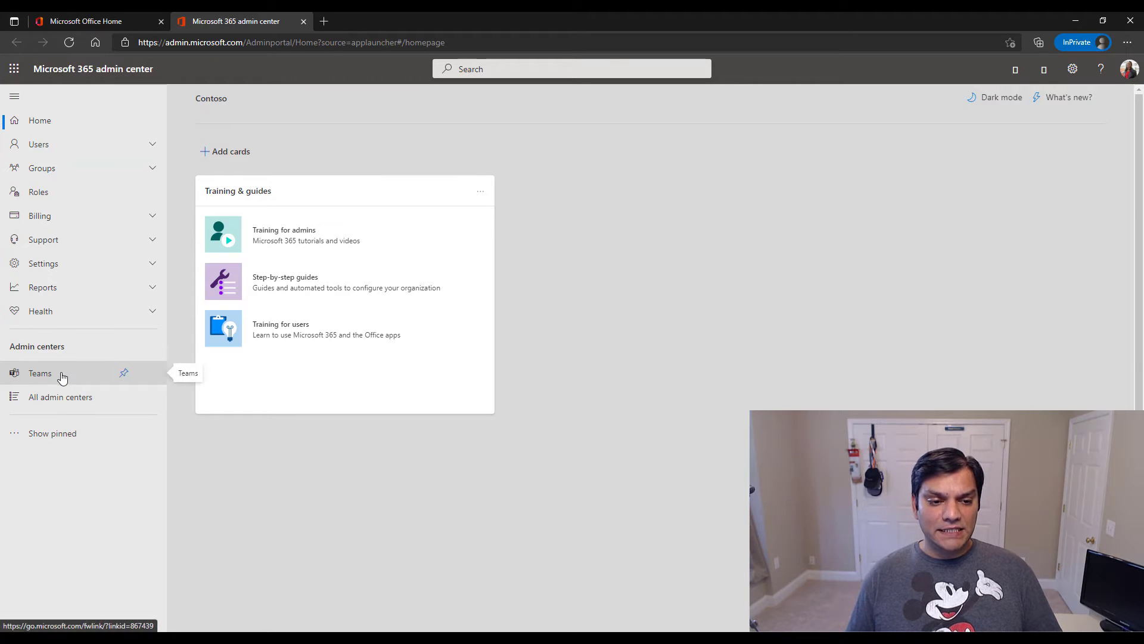
pyautogui.click(62, 404)
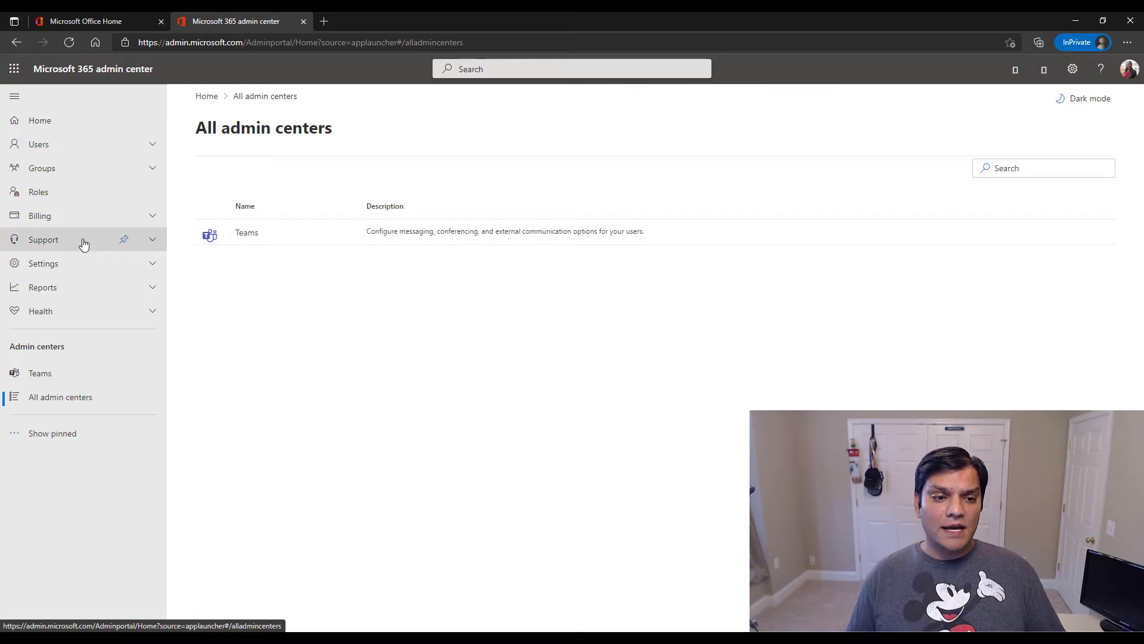
pyautogui.click(68, 267)
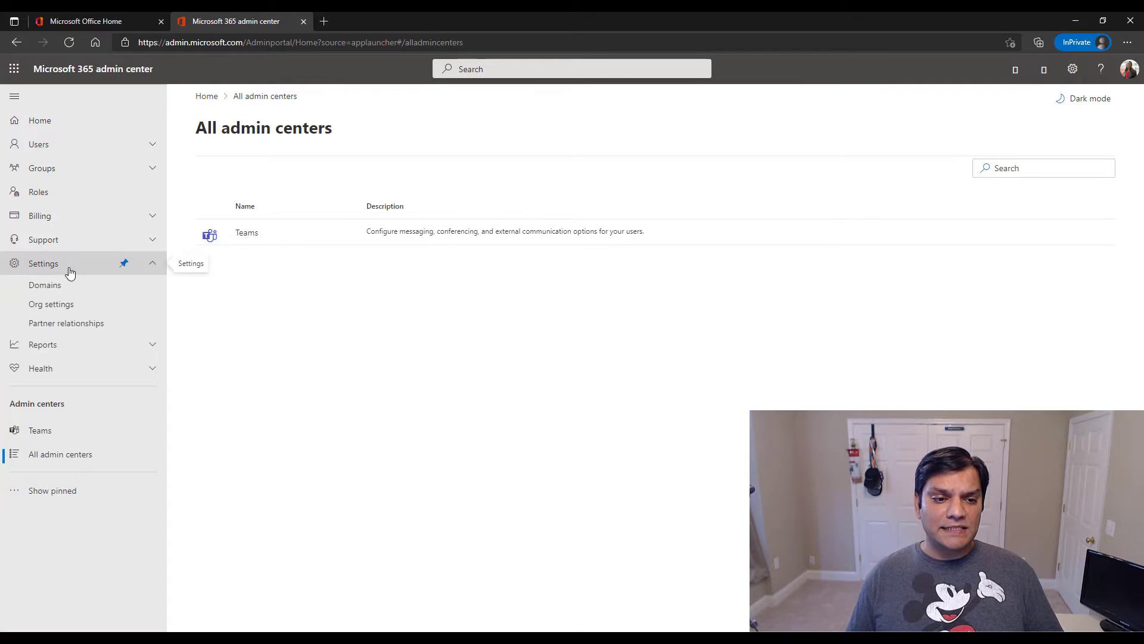
pyautogui.click(52, 308)
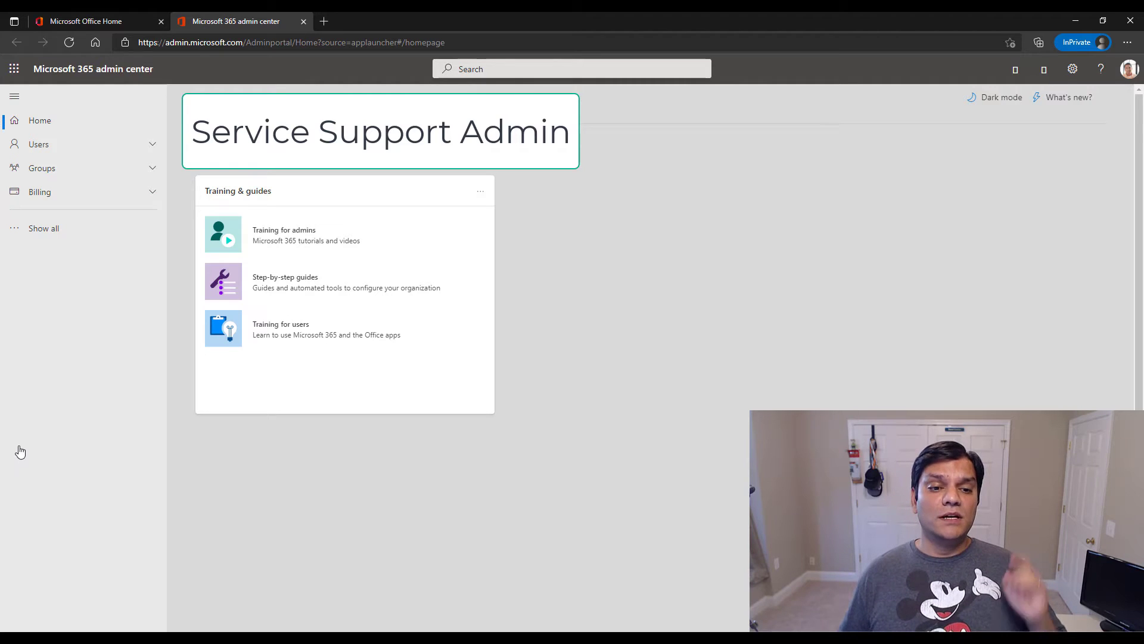
# - As the Service Support admin, display the full set of navigation entries and open Org settings
pyautogui.click(36, 228)
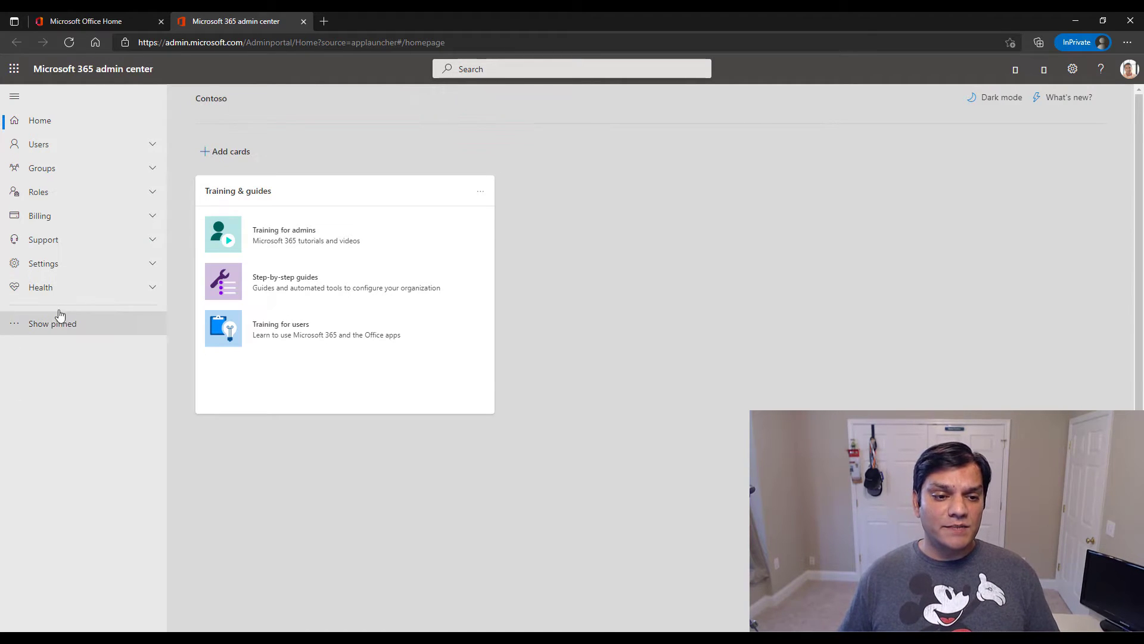
pyautogui.click(52, 325)
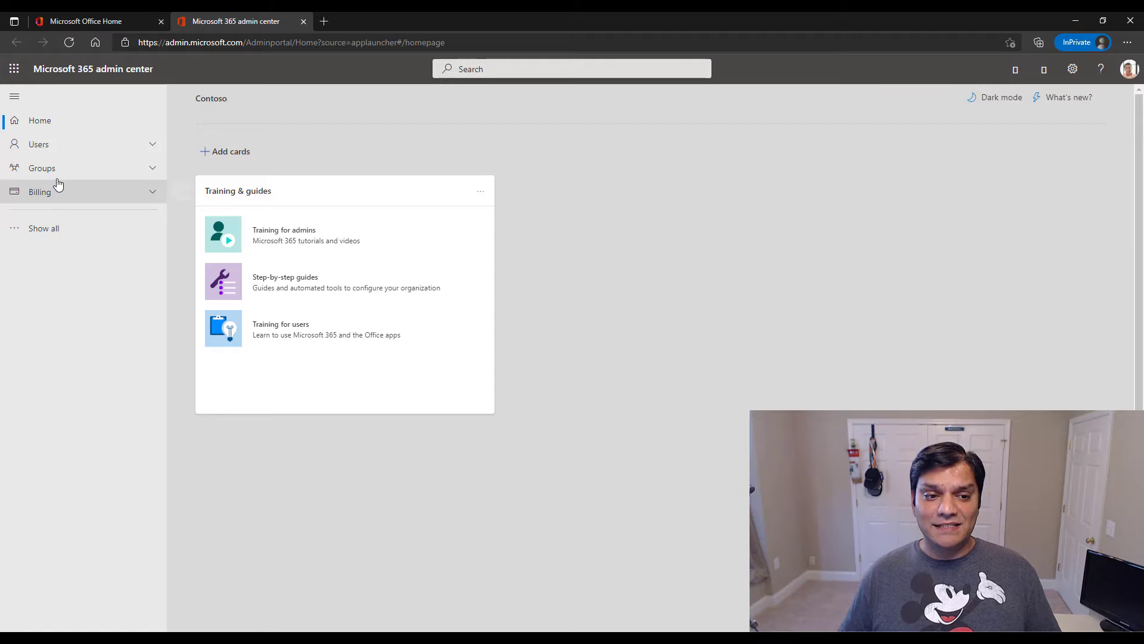
pyautogui.click(36, 229)
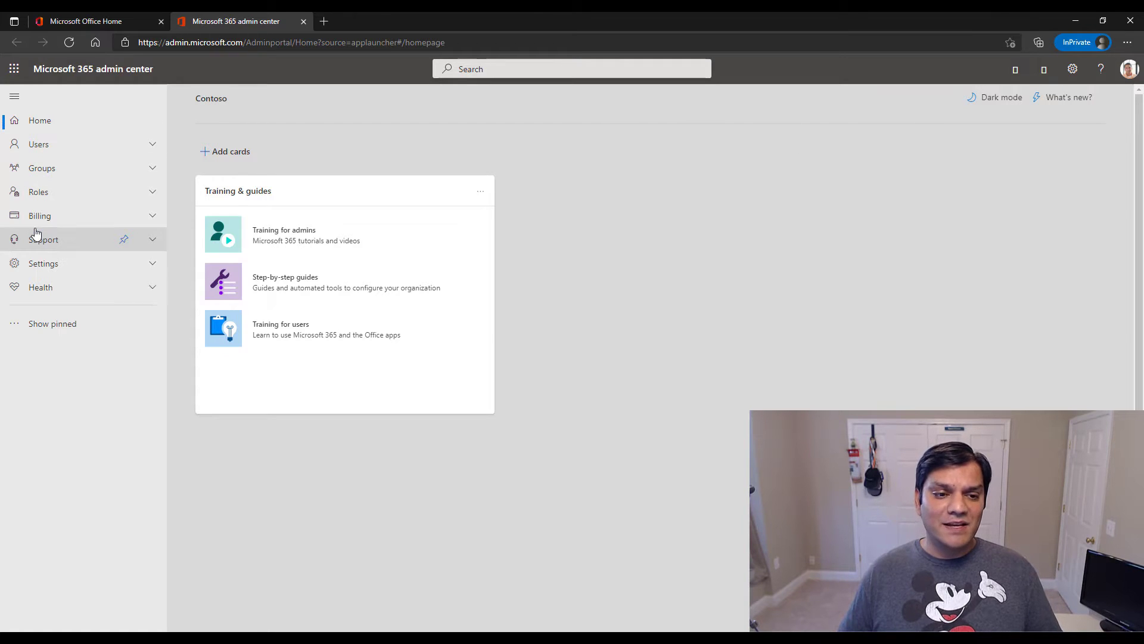
pyautogui.click(53, 262)
pyautogui.click(52, 313)
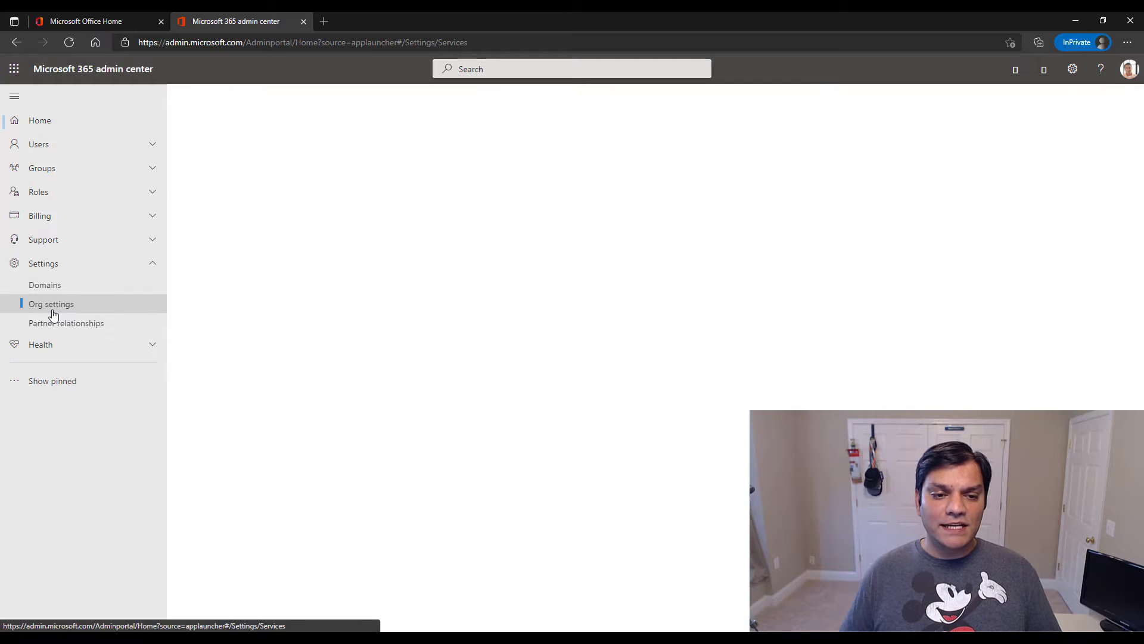
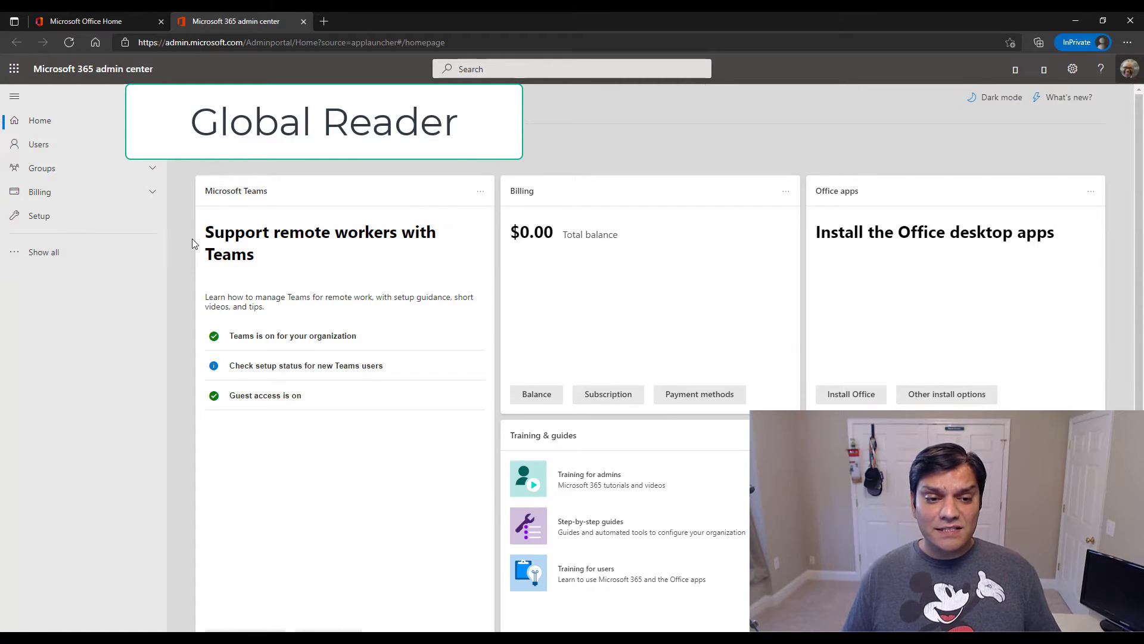
# - As the Global Reader, show all navigation entries and open the Microsoft Forms settings from the services in Org settings
pyautogui.click(65, 251)
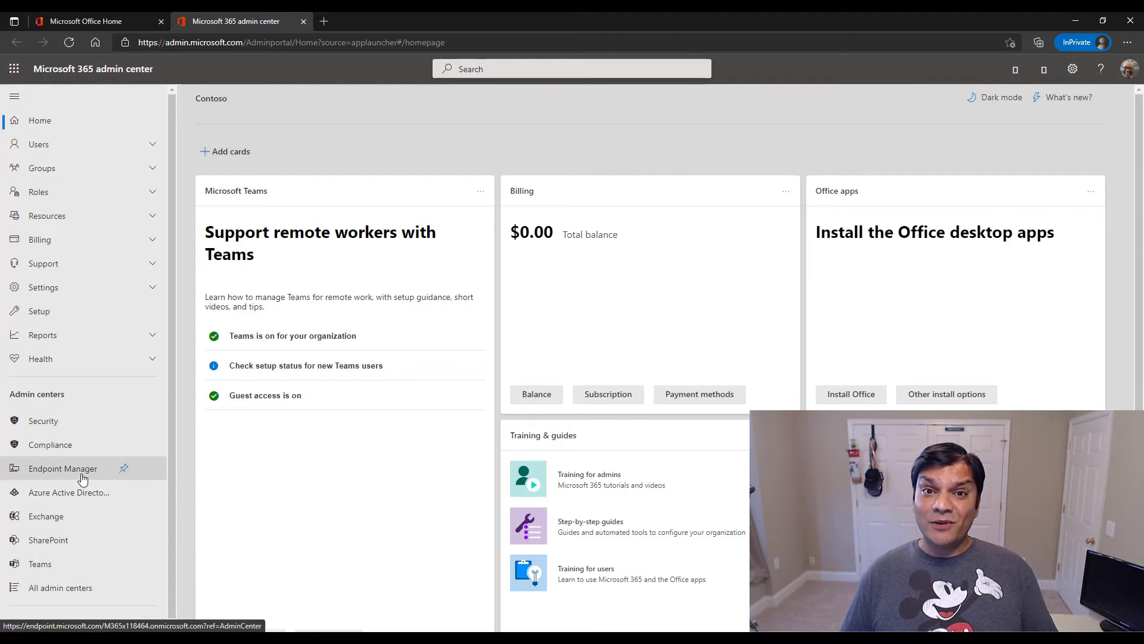
pyautogui.click(70, 290)
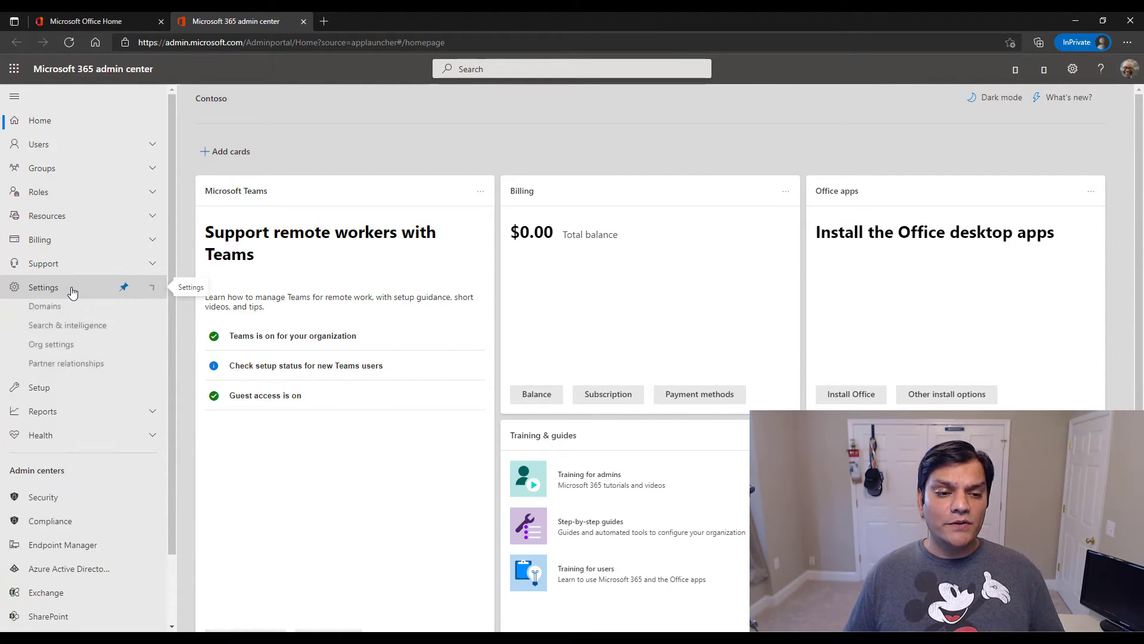
pyautogui.click(51, 348)
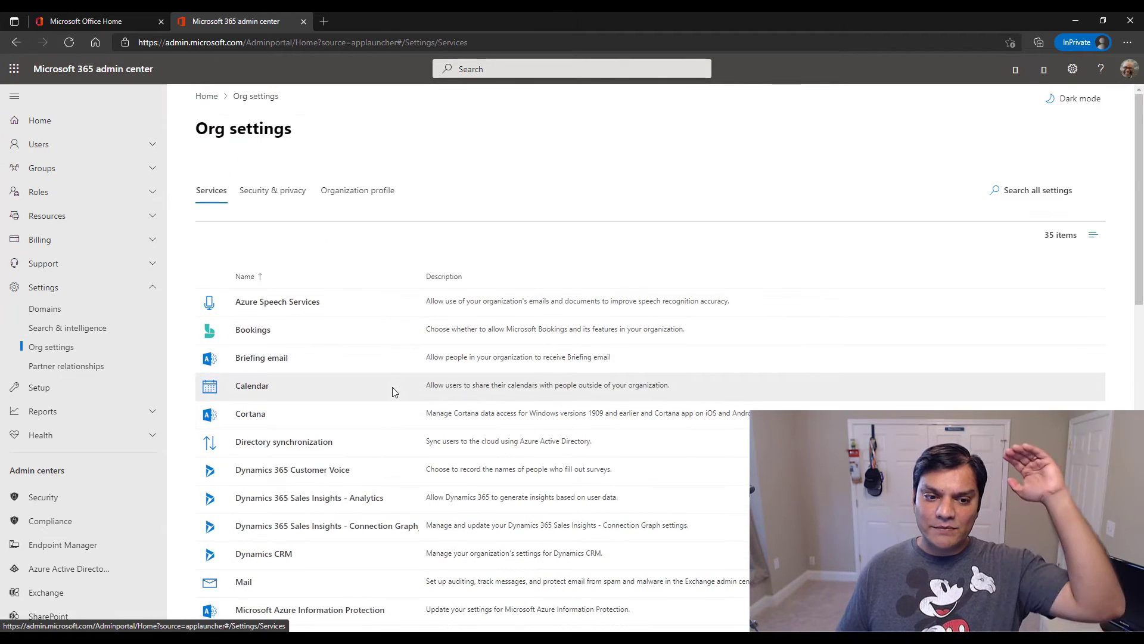
pyautogui.scroll(-2, 410, 542)
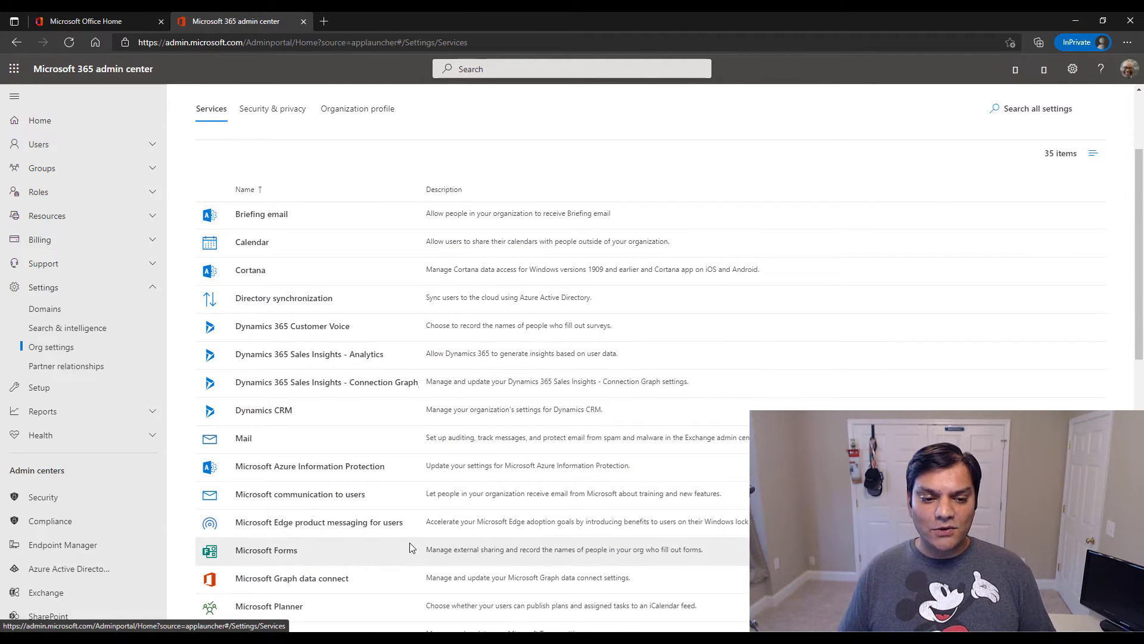
pyautogui.scroll(-2, 410, 542)
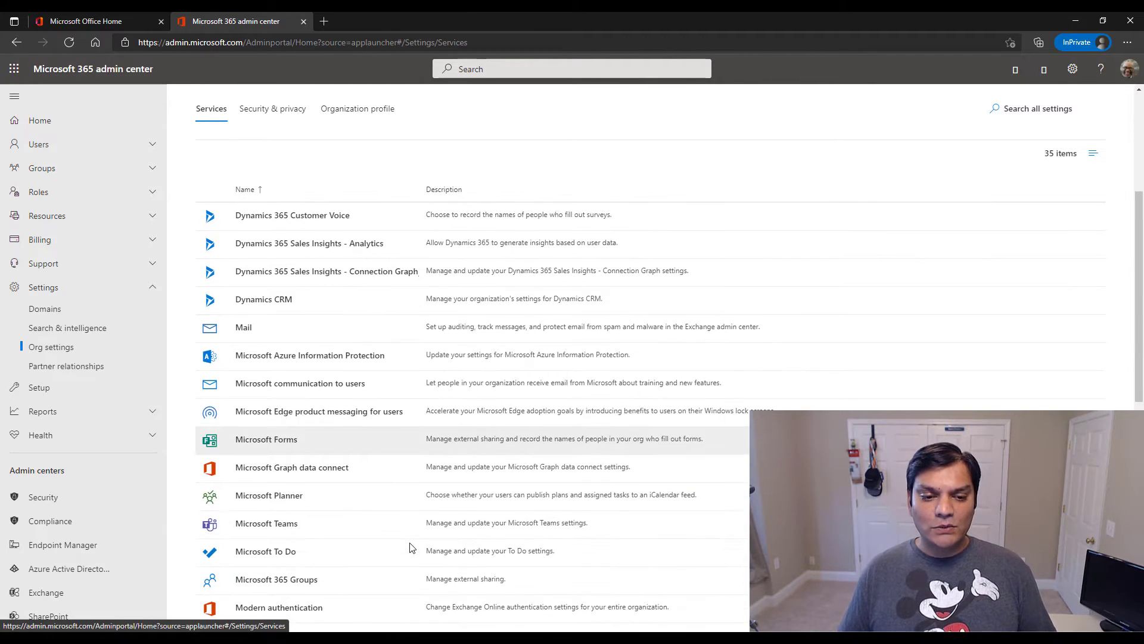
pyautogui.click(275, 441)
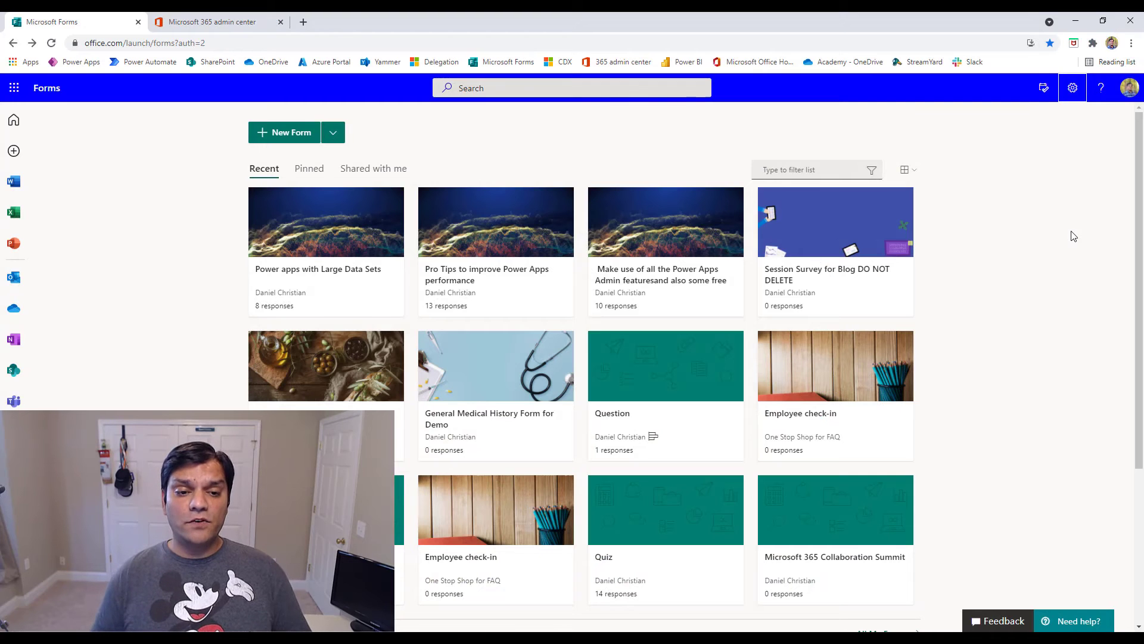
# - Create a new form in Microsoft Forms and title it "Live demo Form"
pyautogui.click(285, 137)
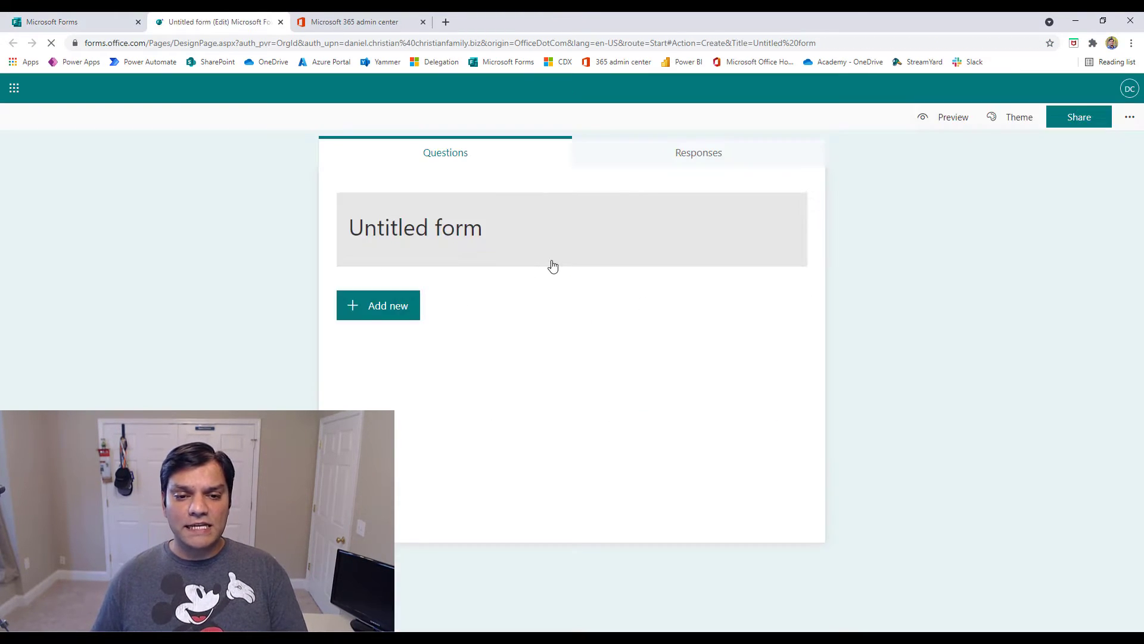
pyautogui.write('Live')
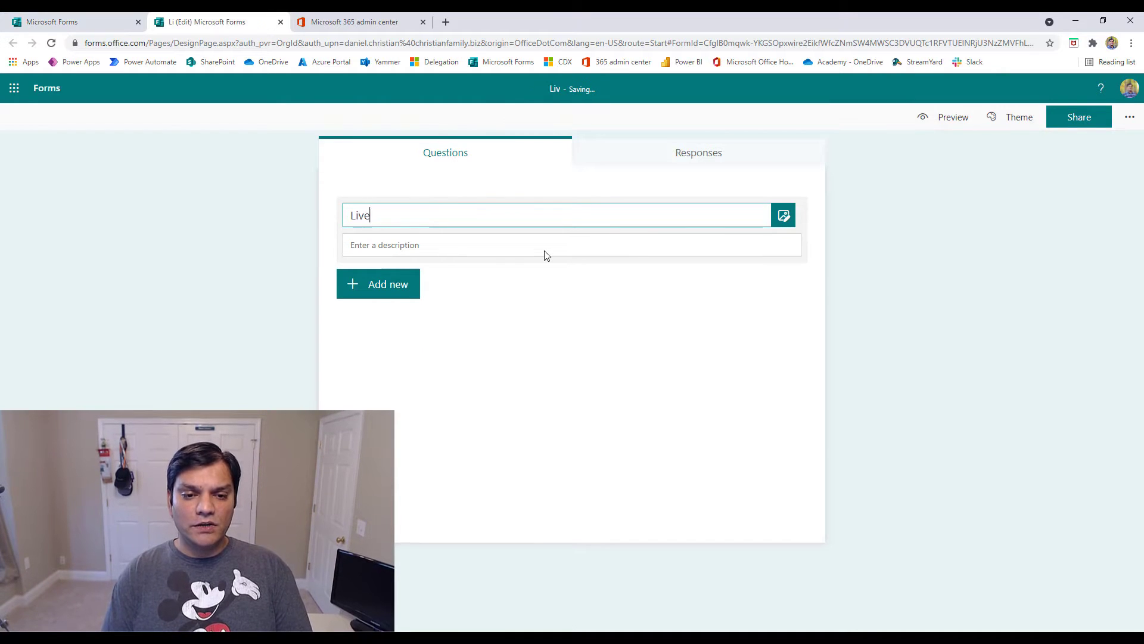
pyautogui.write(' demo Form')
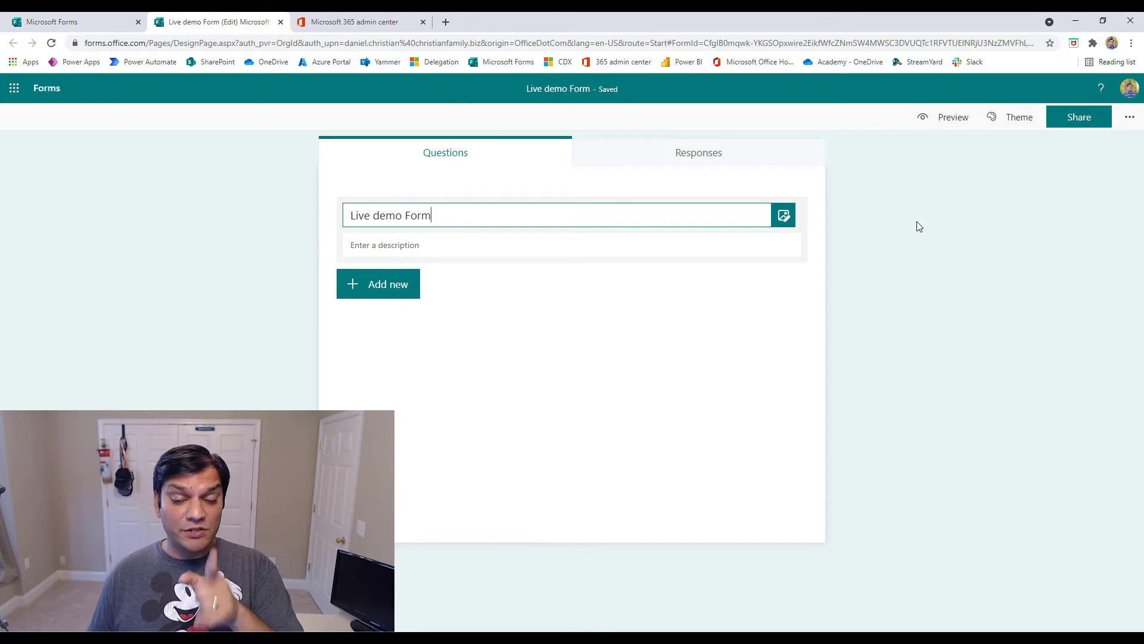
# - Review the form's settings and set its sharing option to "Anyone can respond"
pyautogui.click(1130, 119)
pyautogui.click(1096, 142)
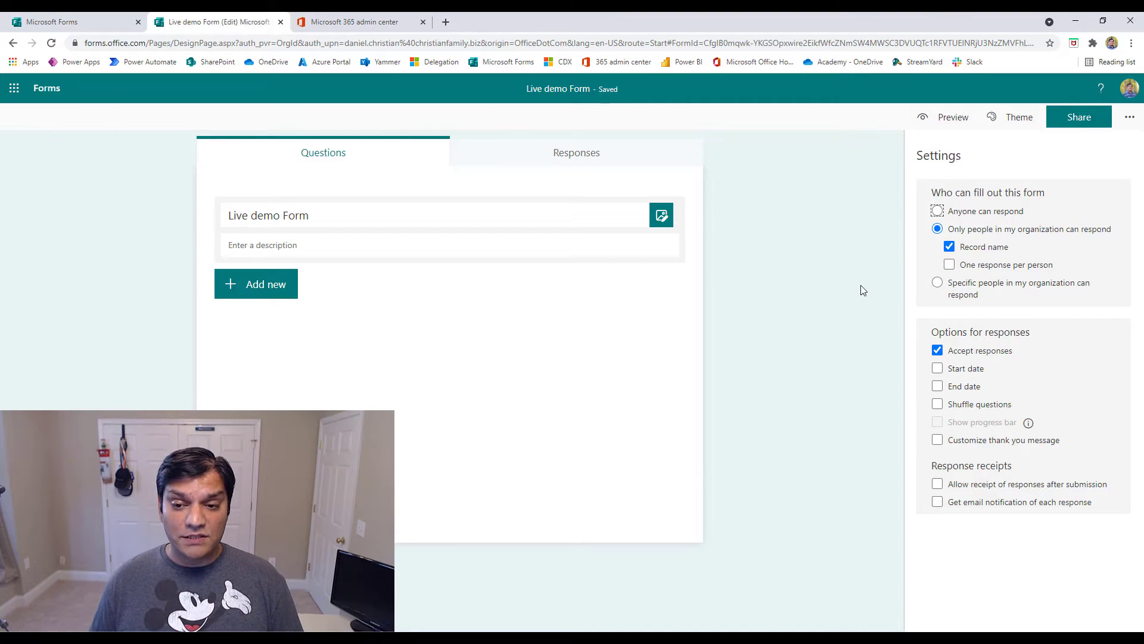
pyautogui.click(1073, 120)
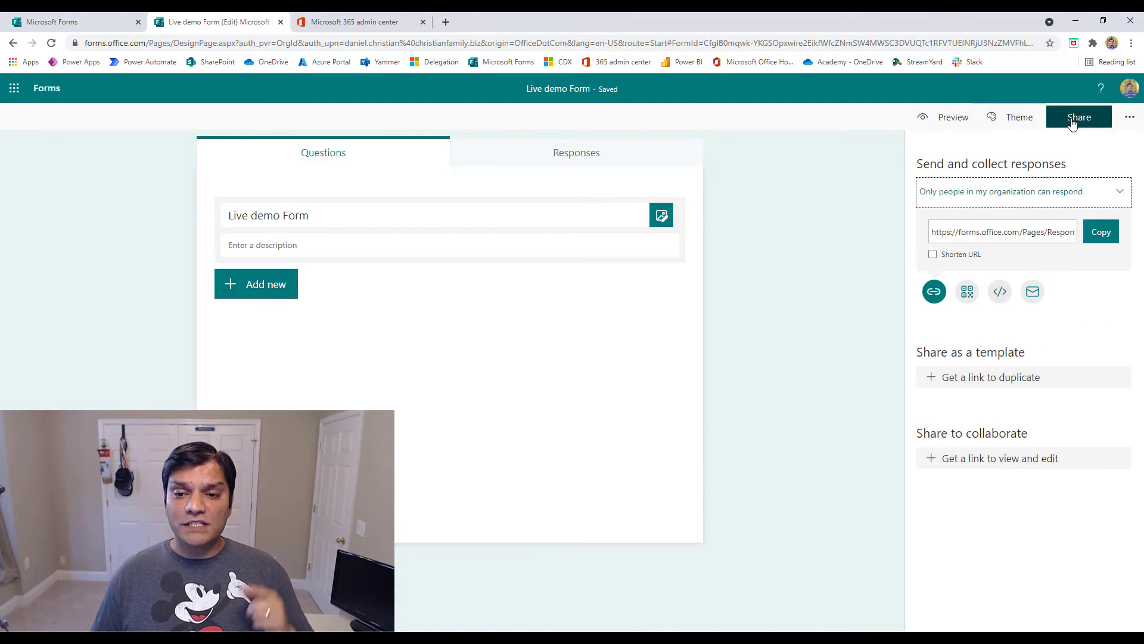
pyautogui.click(1072, 203)
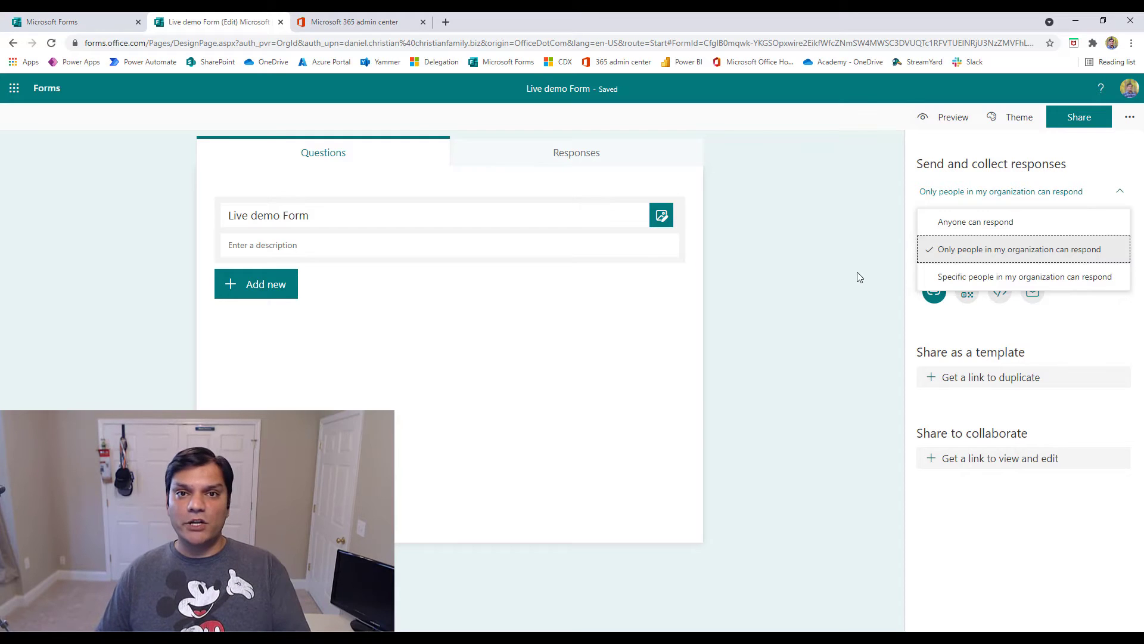
pyautogui.click(1010, 224)
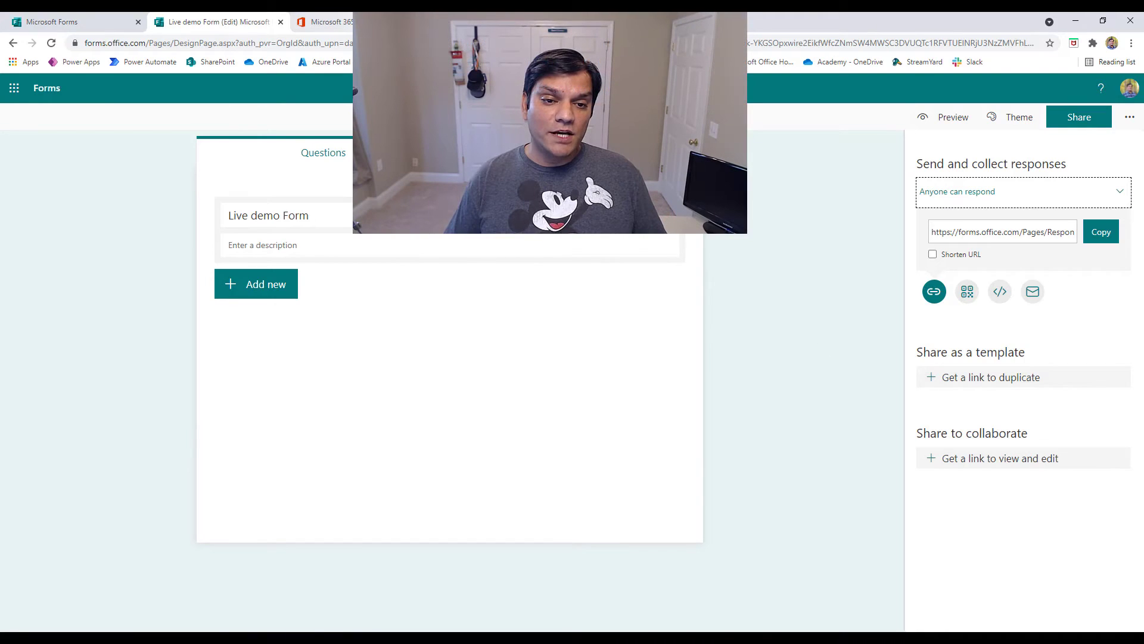
# - Open the tenant-level Microsoft Forms settings in the admin center and compare the external sharing options with the form's sharing options
pyautogui.hotkey('ctrl', 'Tab')
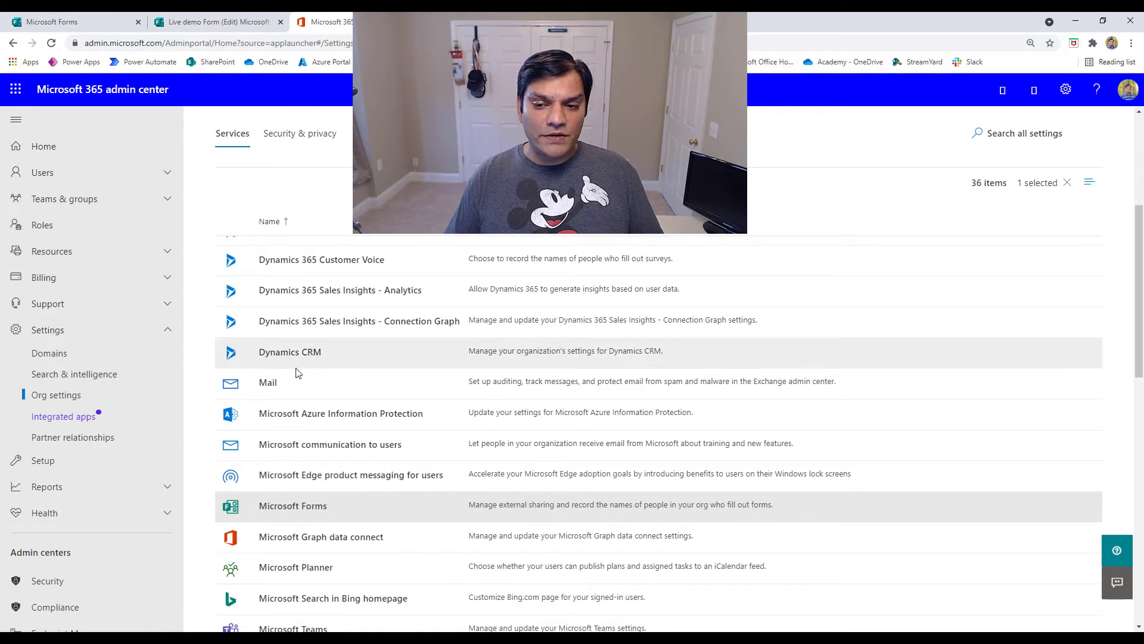
pyautogui.click(302, 507)
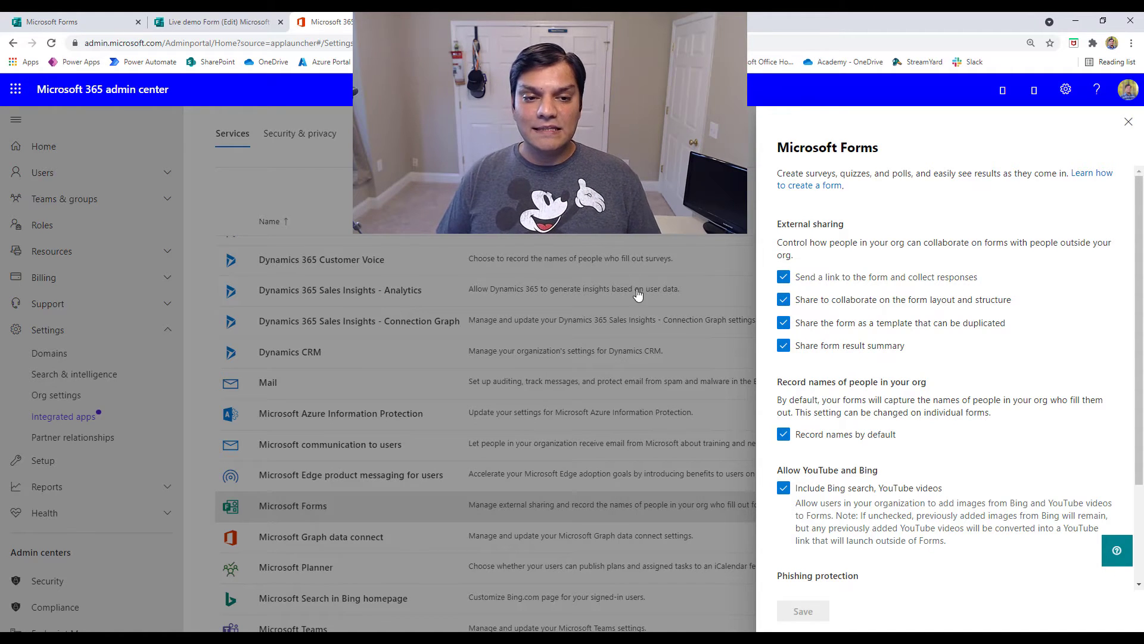
pyautogui.click(217, 17)
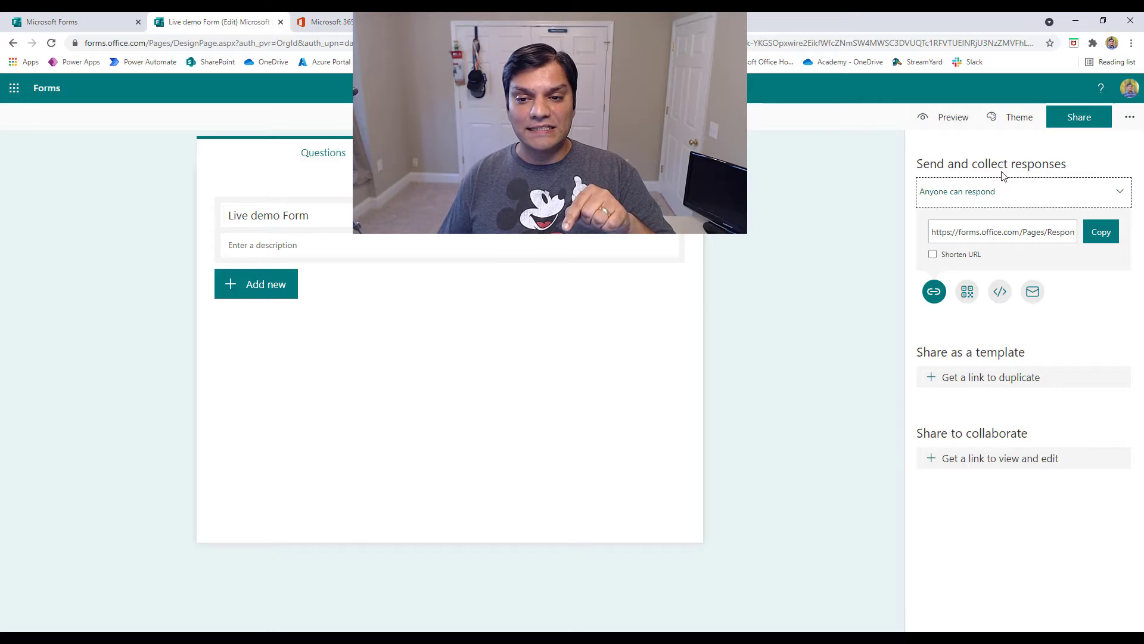
pyautogui.click(310, 23)
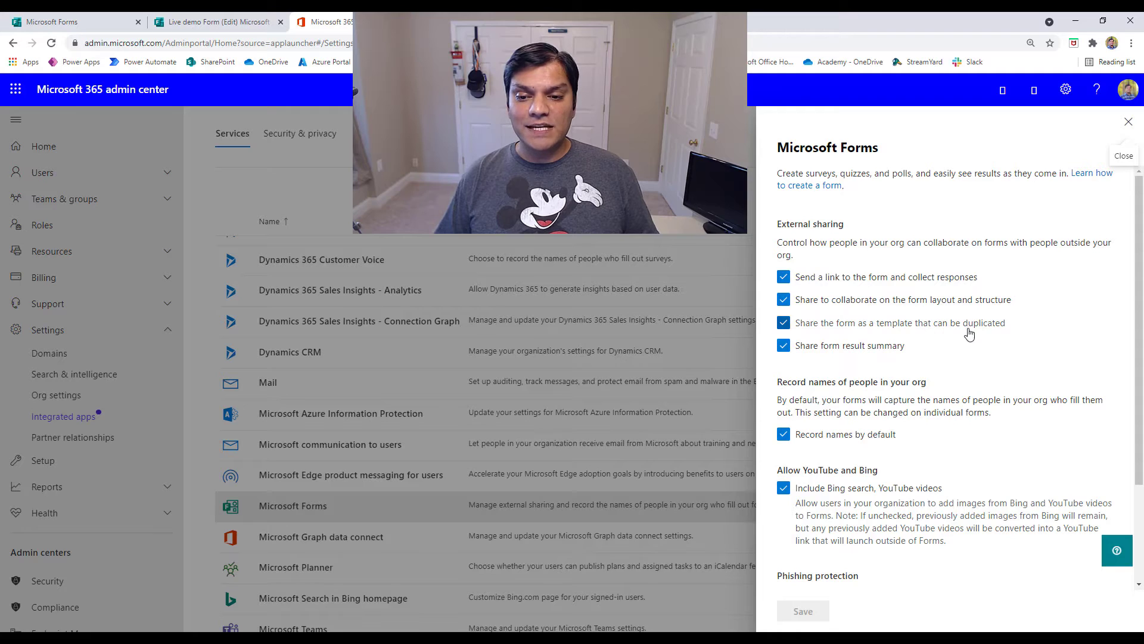
pyautogui.click(227, 18)
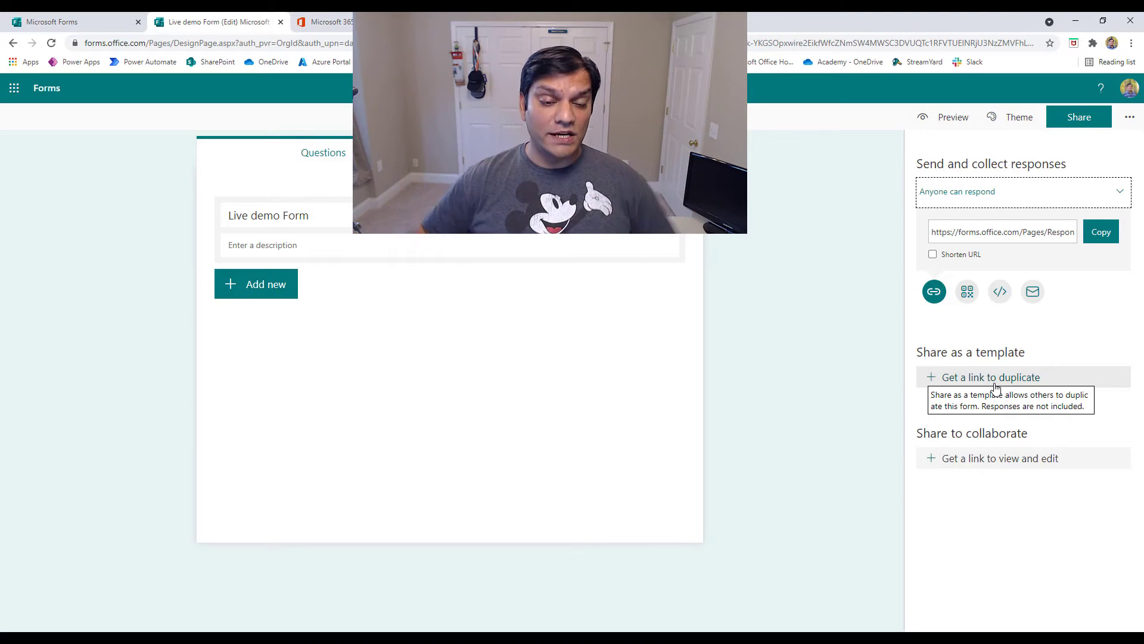
pyautogui.click(325, 22)
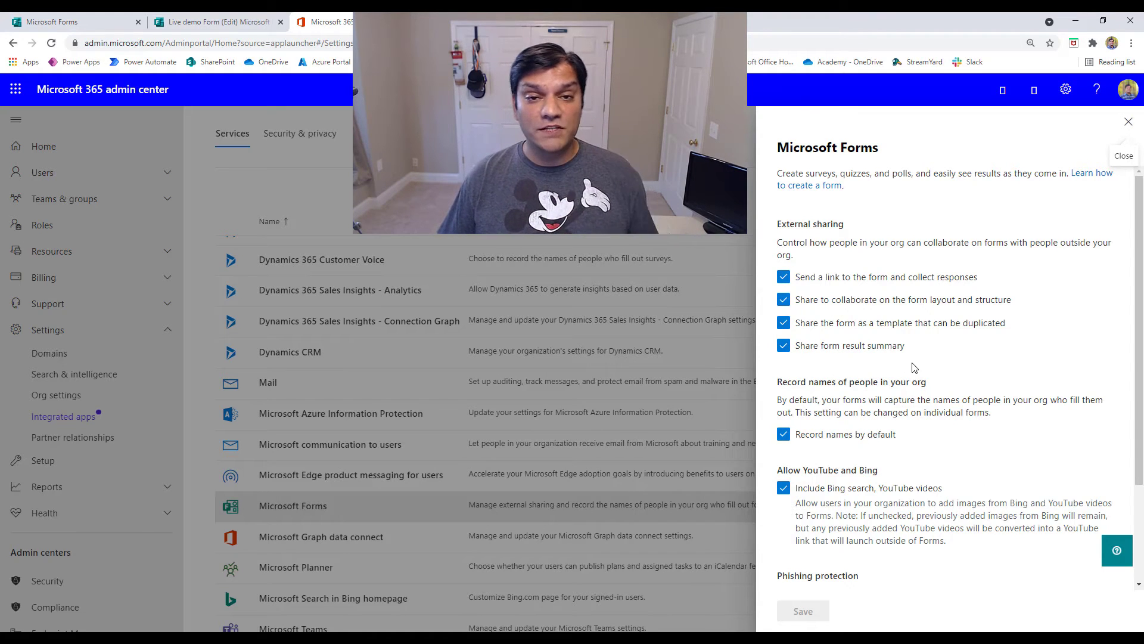
# - Check the available respondent choices for Live demo Form in both its sharing options and its settings
pyautogui.click(235, 18)
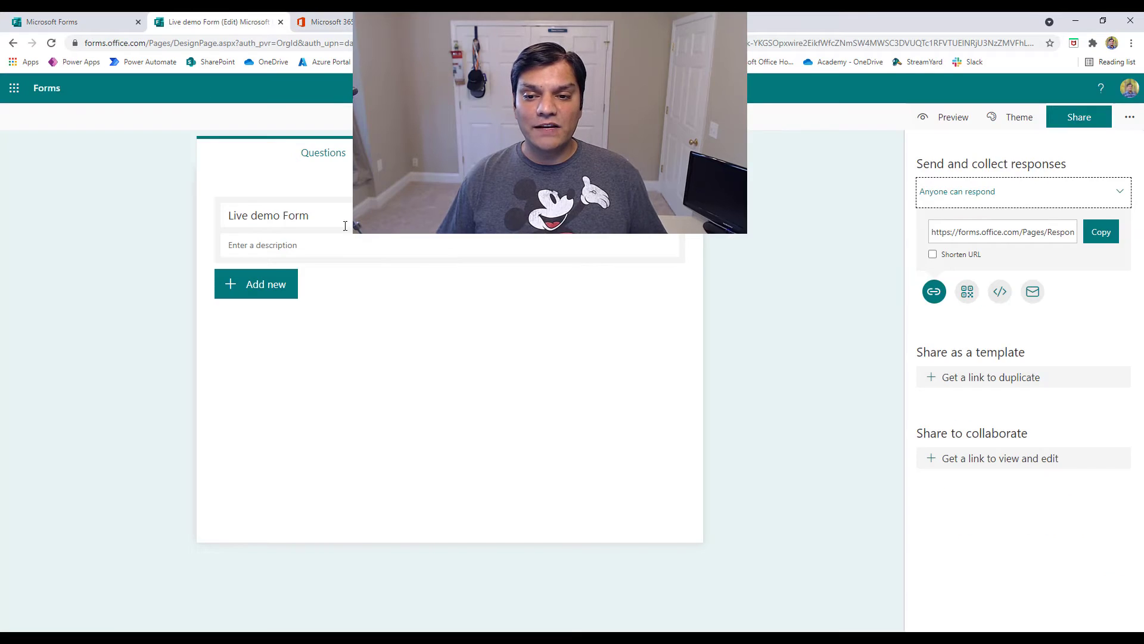
pyautogui.click(993, 201)
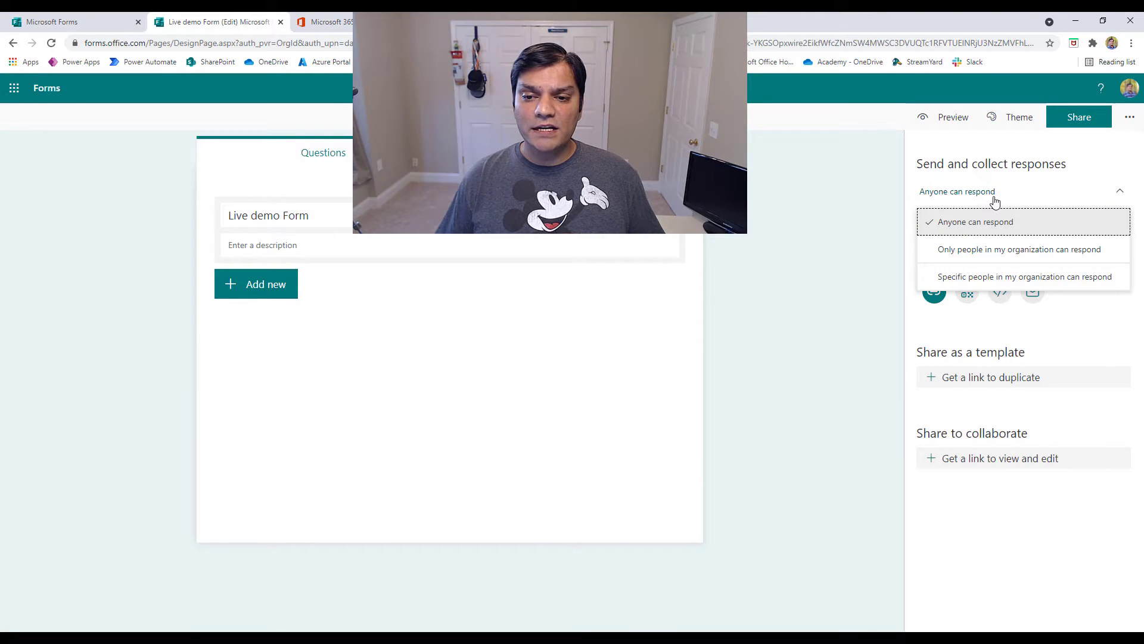
pyautogui.click(1130, 117)
pyautogui.click(1083, 149)
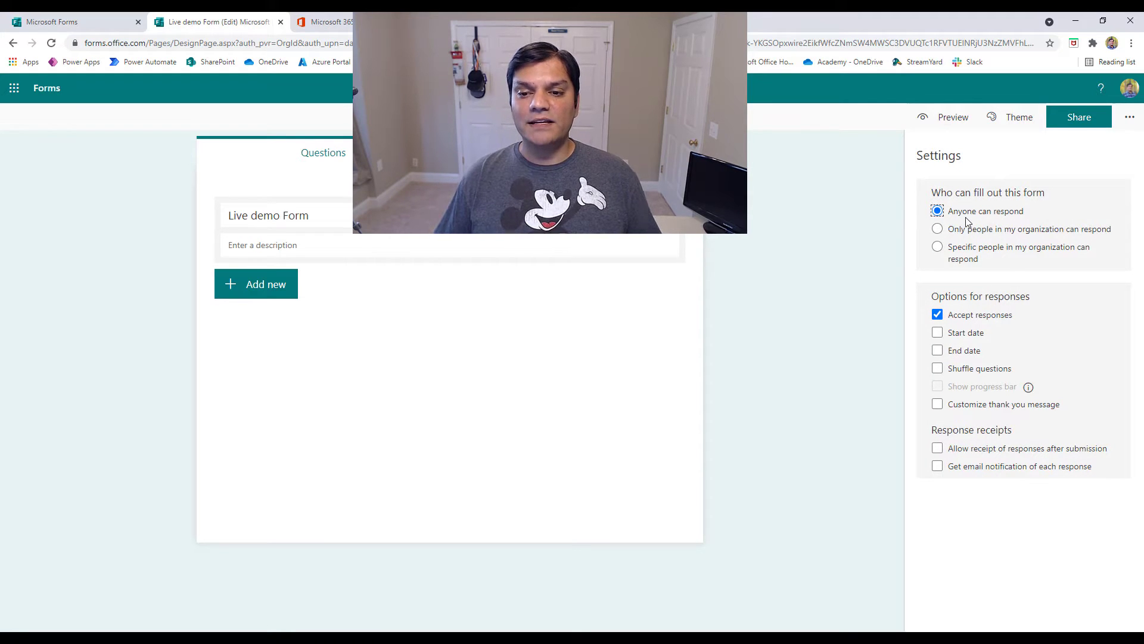
pyautogui.click(1070, 123)
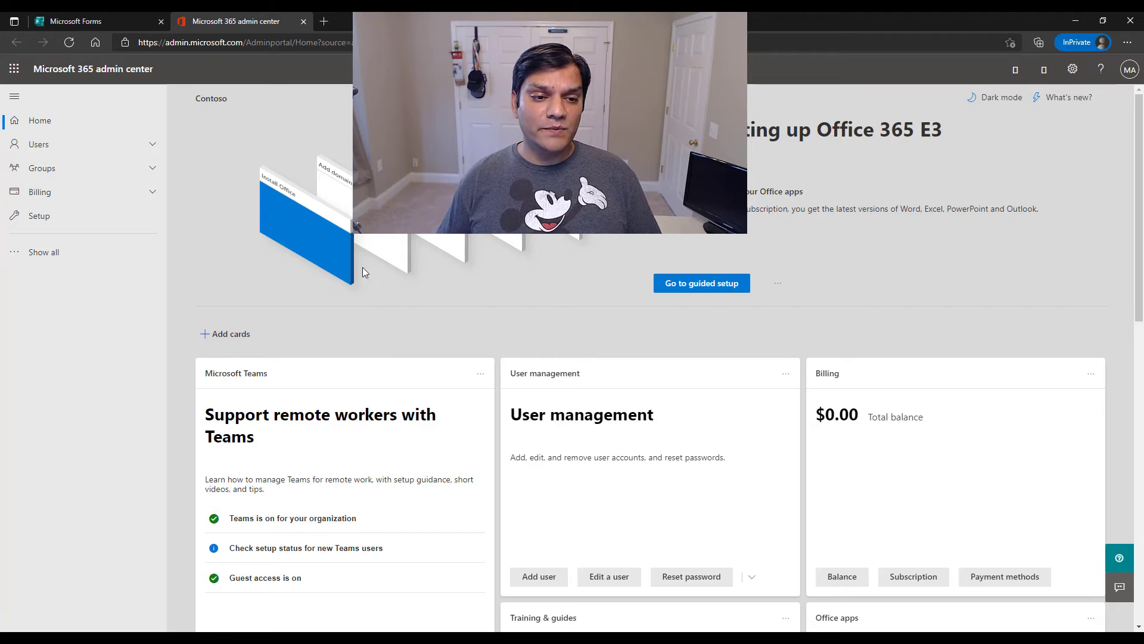
# - In the Contoso tenant's admin center, open the Microsoft Forms settings from Org settings and review the external sharing options
pyautogui.click(72, 263)
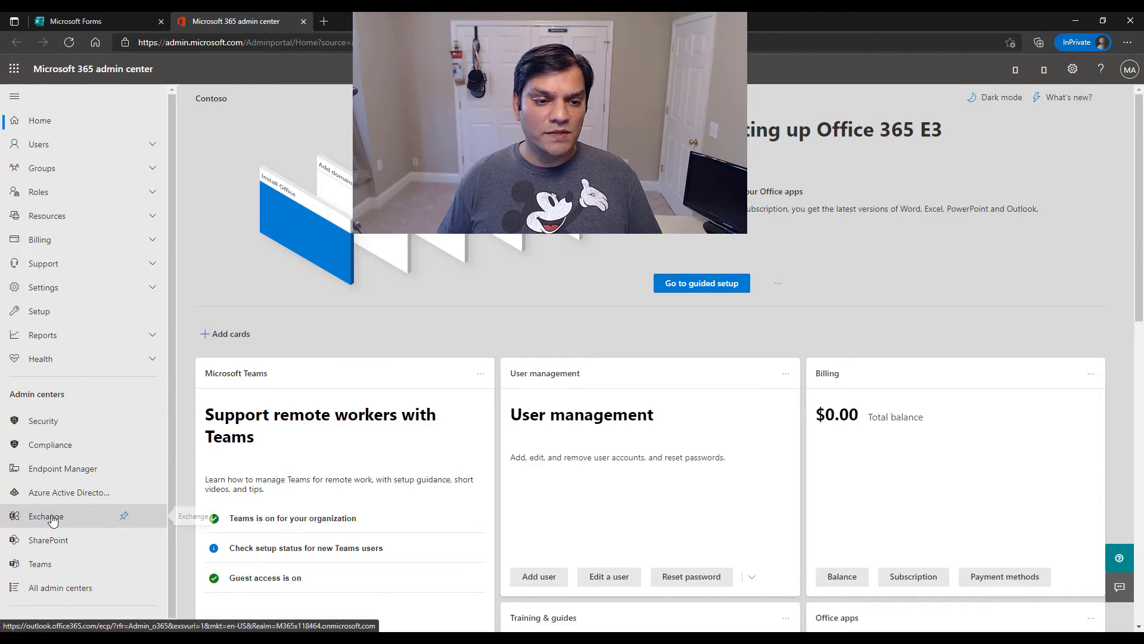
pyautogui.click(62, 288)
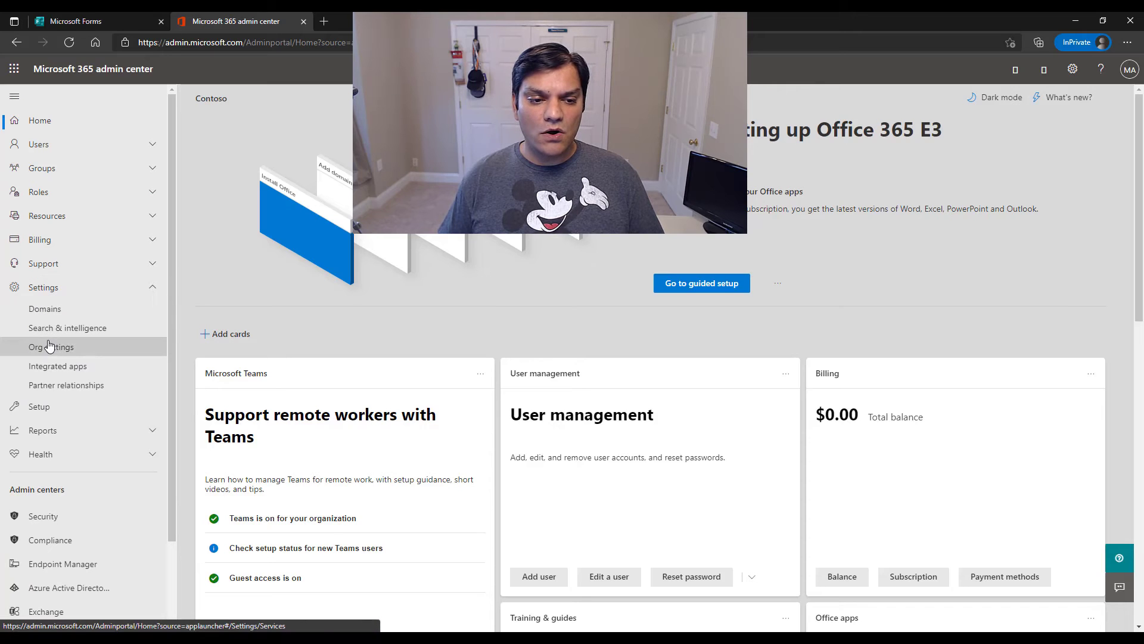
pyautogui.click(51, 345)
pyautogui.scroll(-5, 476, 425)
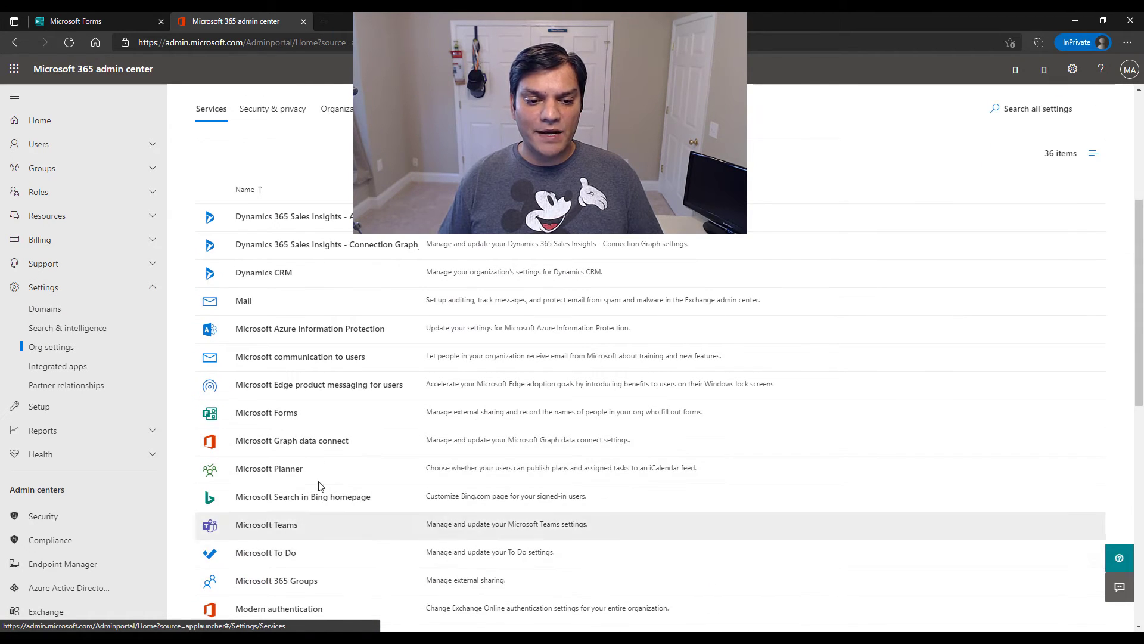
pyautogui.click(293, 413)
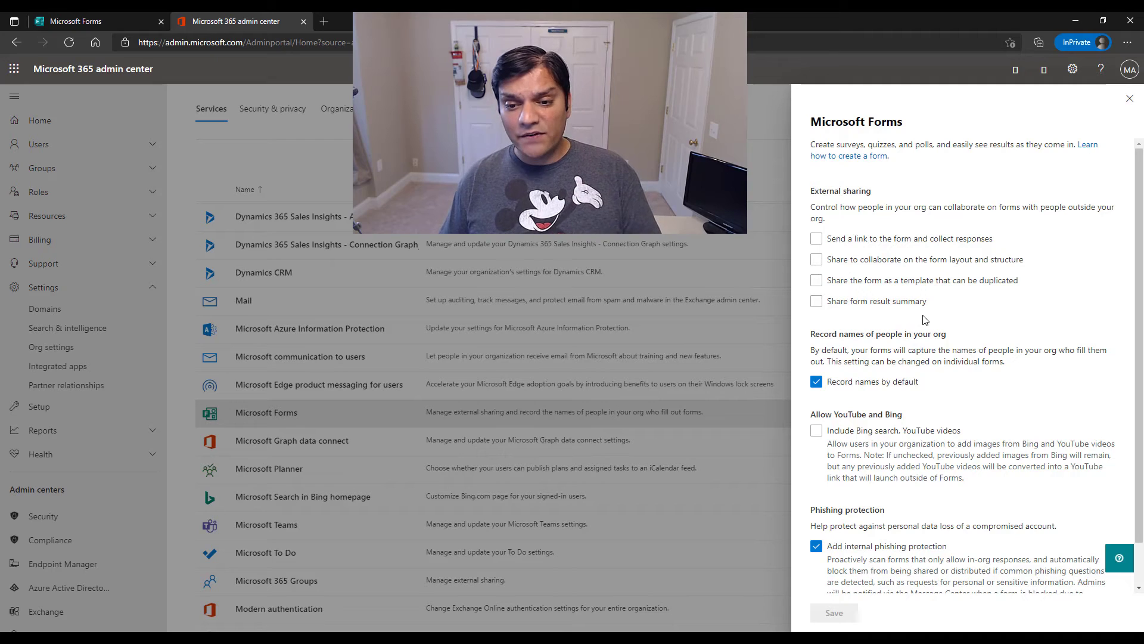
# - Create a blank form in the Contoso tenant and check who can respond in its sharing options and settings
pyautogui.click(134, 13)
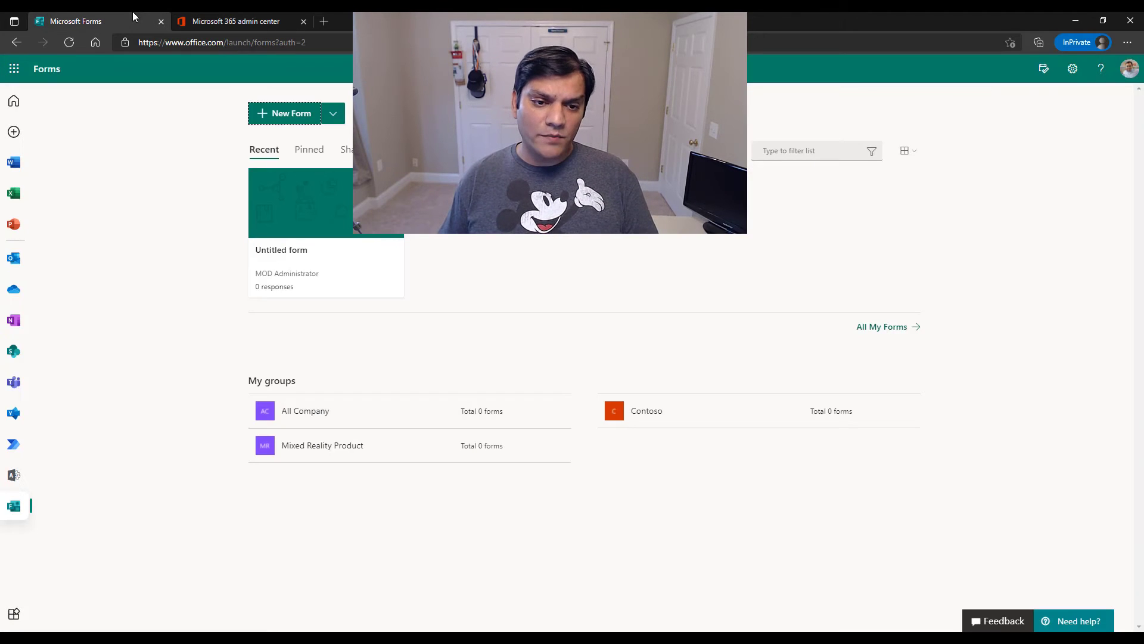
pyautogui.click(282, 114)
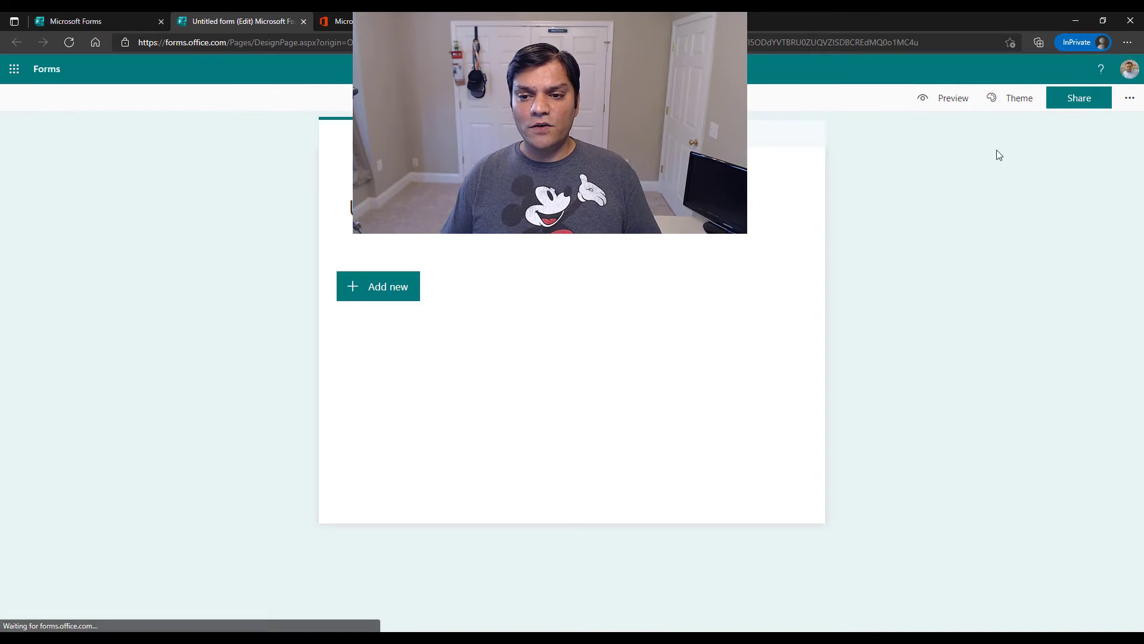
pyautogui.click(1082, 101)
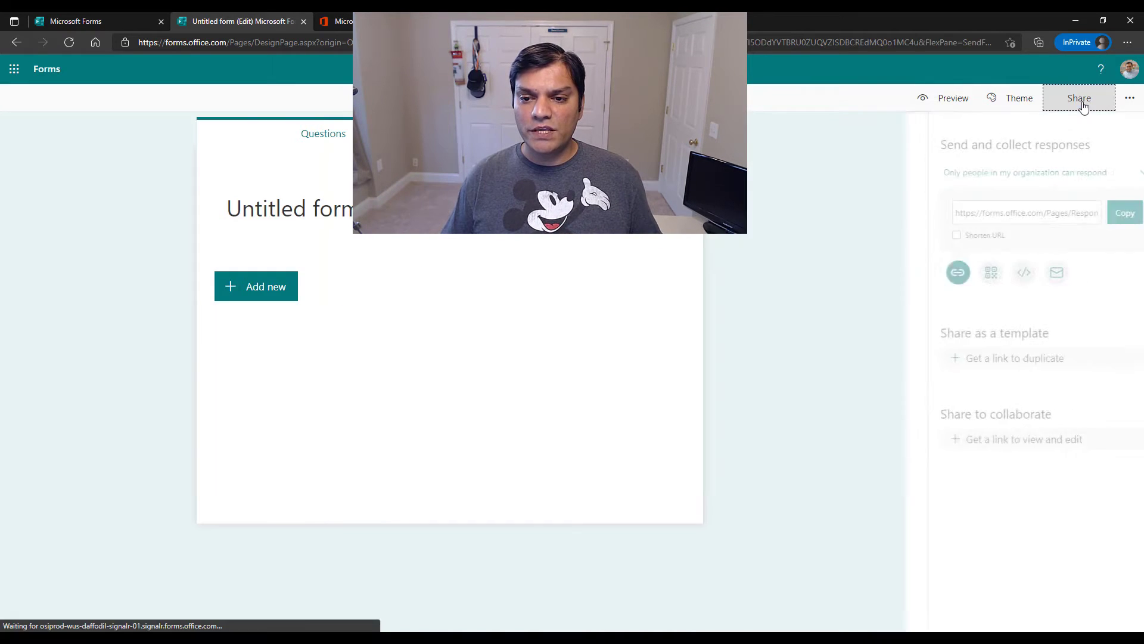
pyautogui.click(982, 180)
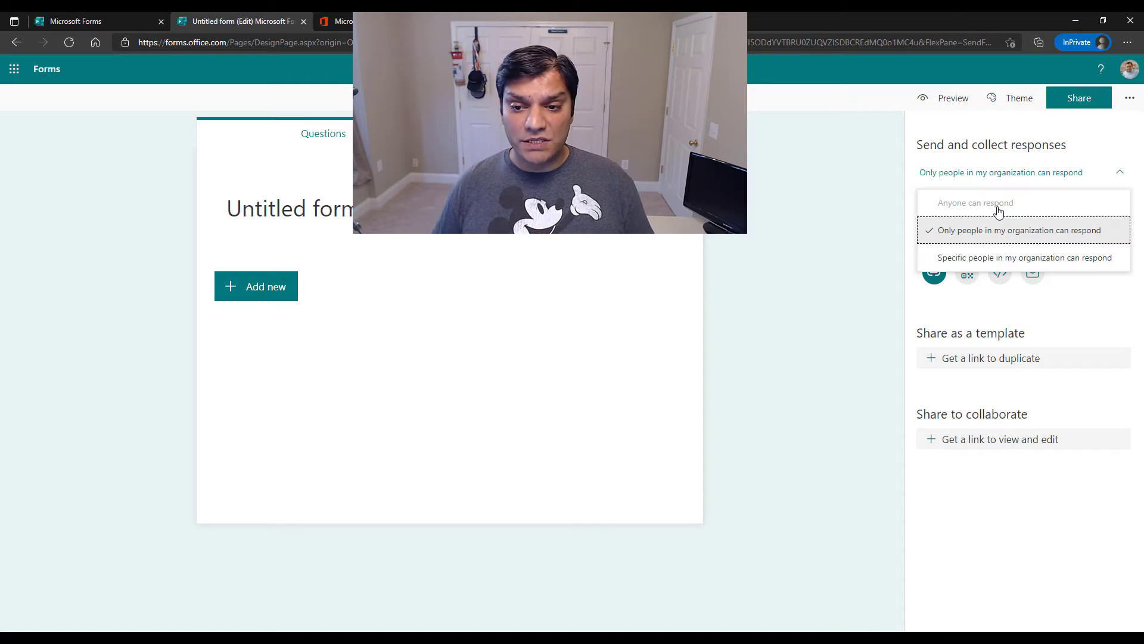
pyautogui.click(1130, 98)
pyautogui.click(1052, 126)
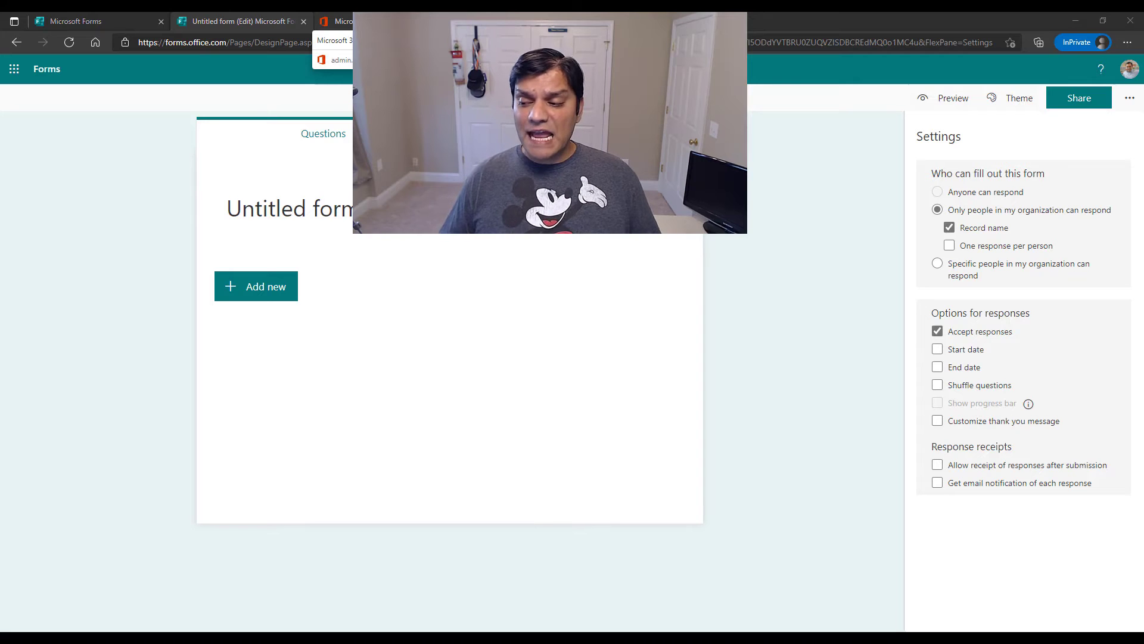
# - Return to the Contoso tenant's Microsoft Forms settings and review the name recording, YouTube and Bing, and phishing protection options
pyautogui.click(387, 21)
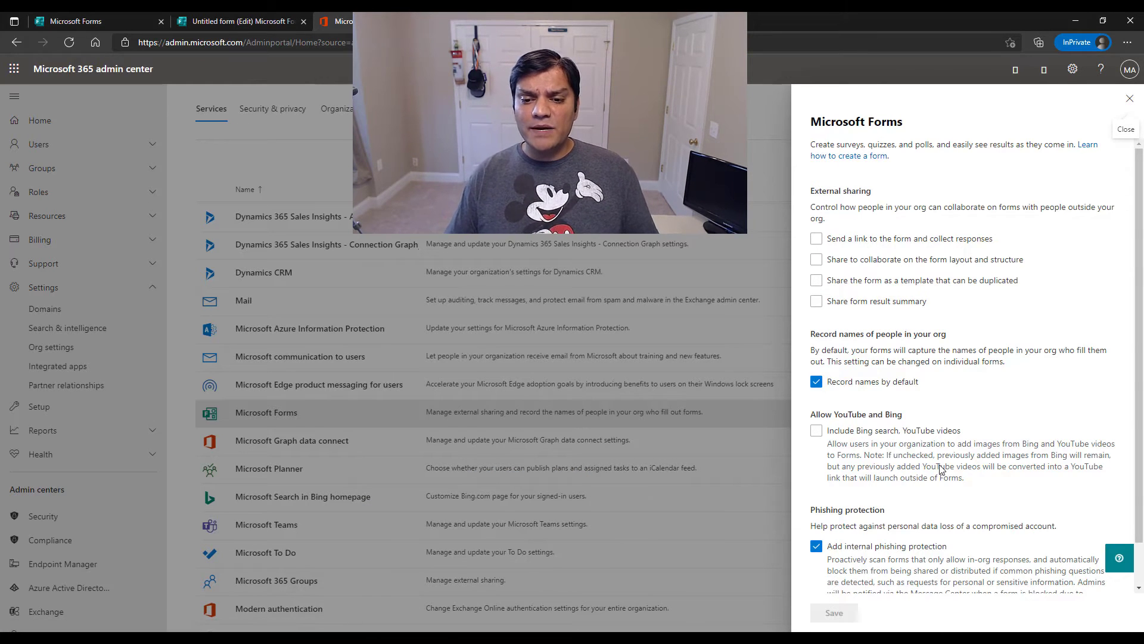
pyautogui.scroll(-1, 940, 468)
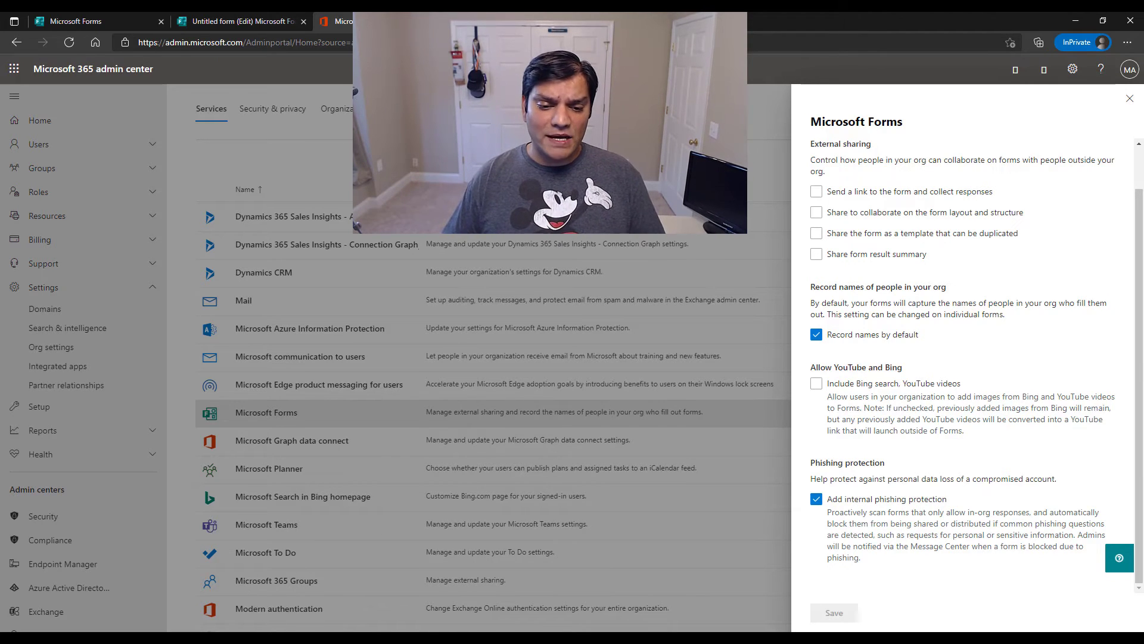
# - Check the Microsoft Forms external sharing settings in the tenant that owns Live demo Form, and return to that form
pyautogui.hotkey('alt', 'Tab')
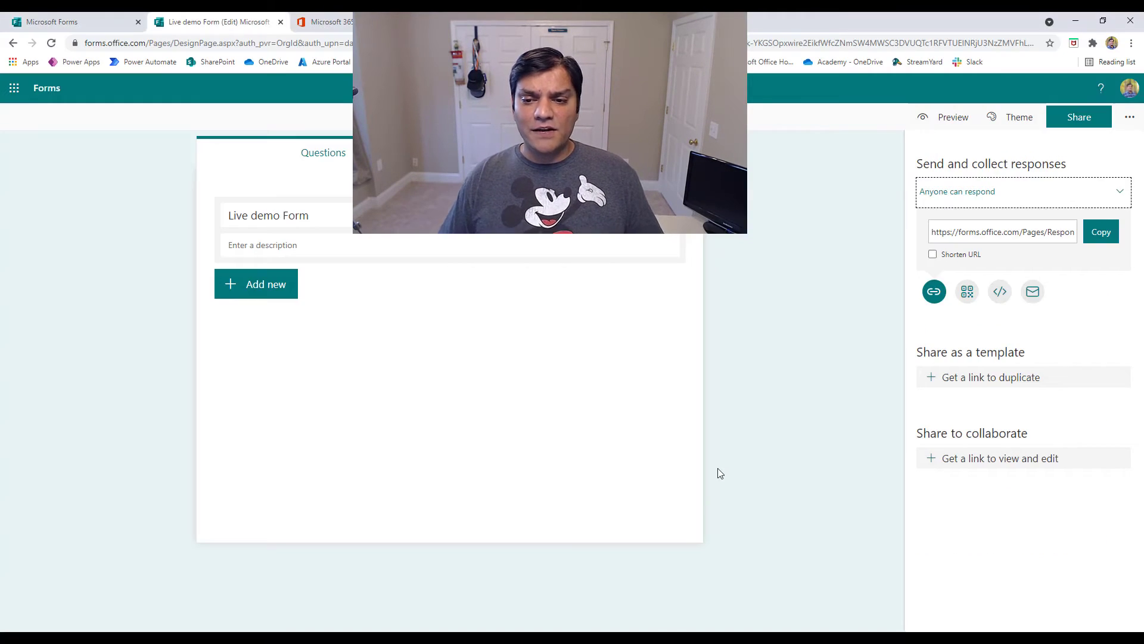
pyautogui.click(325, 22)
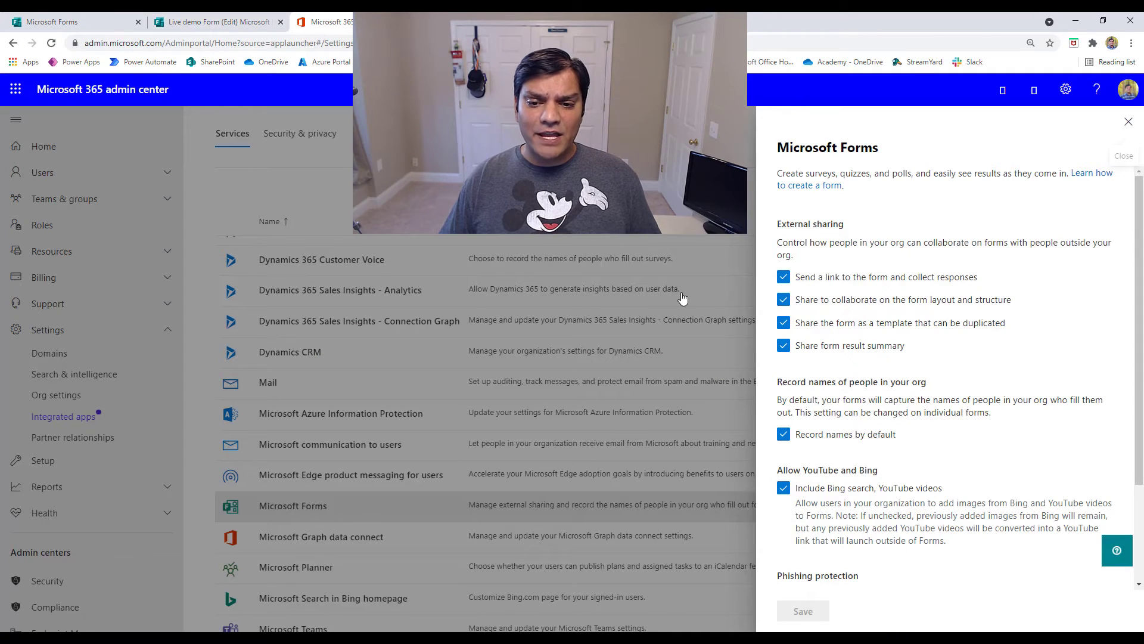
pyautogui.click(244, 23)
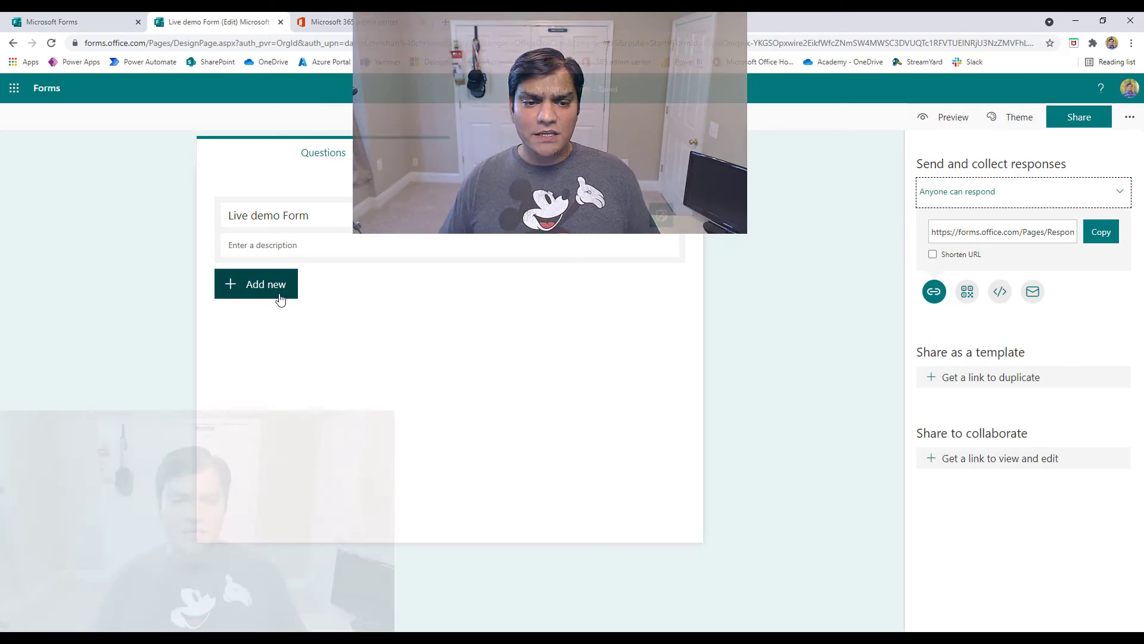
# - Review Live demo Form's respondent and response settings, and open the image search for the form's title
pyautogui.click(1128, 117)
pyautogui.click(1035, 145)
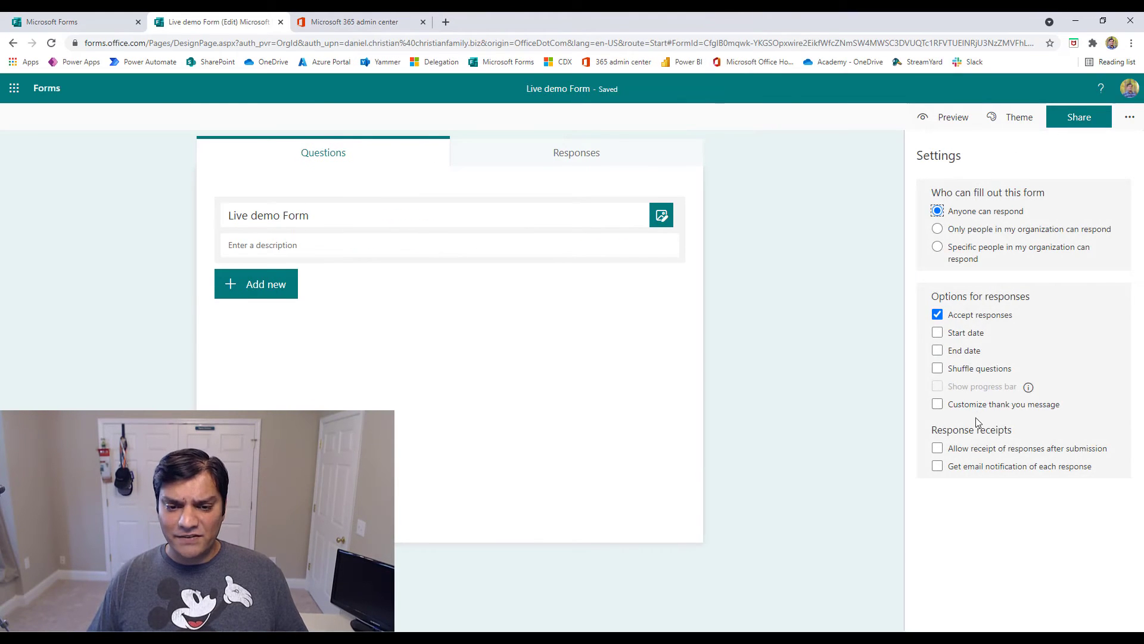
pyautogui.click(509, 393)
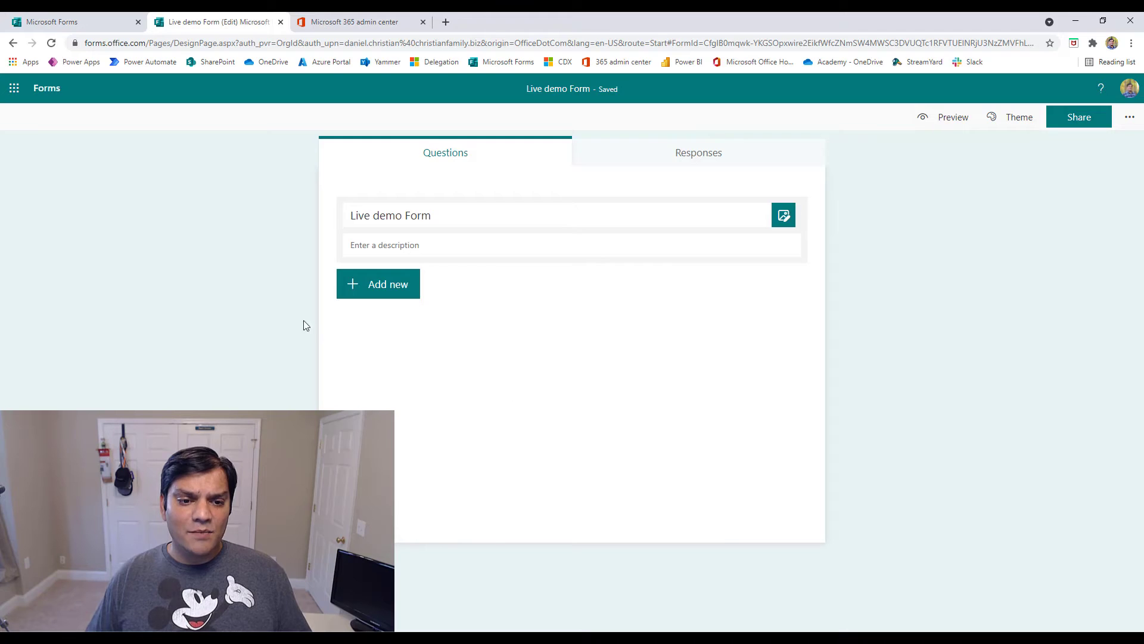
pyautogui.click(784, 215)
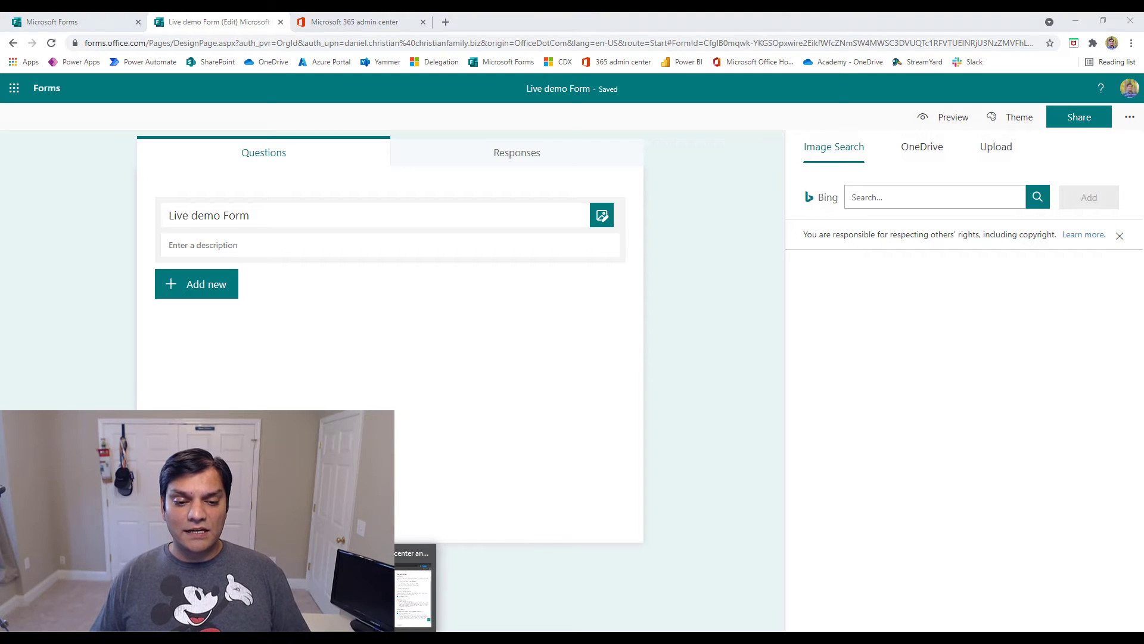
# - In the Contoso tenant's untitled form, add a Choice question and open its media insertion options
pyautogui.click(412, 599)
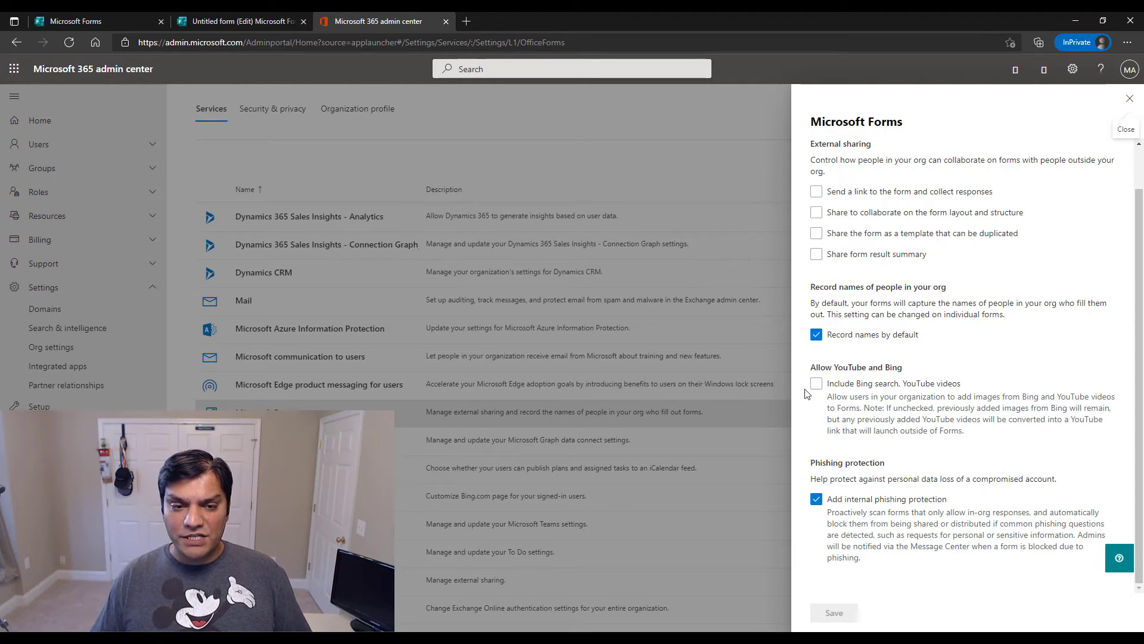
pyautogui.click(233, 24)
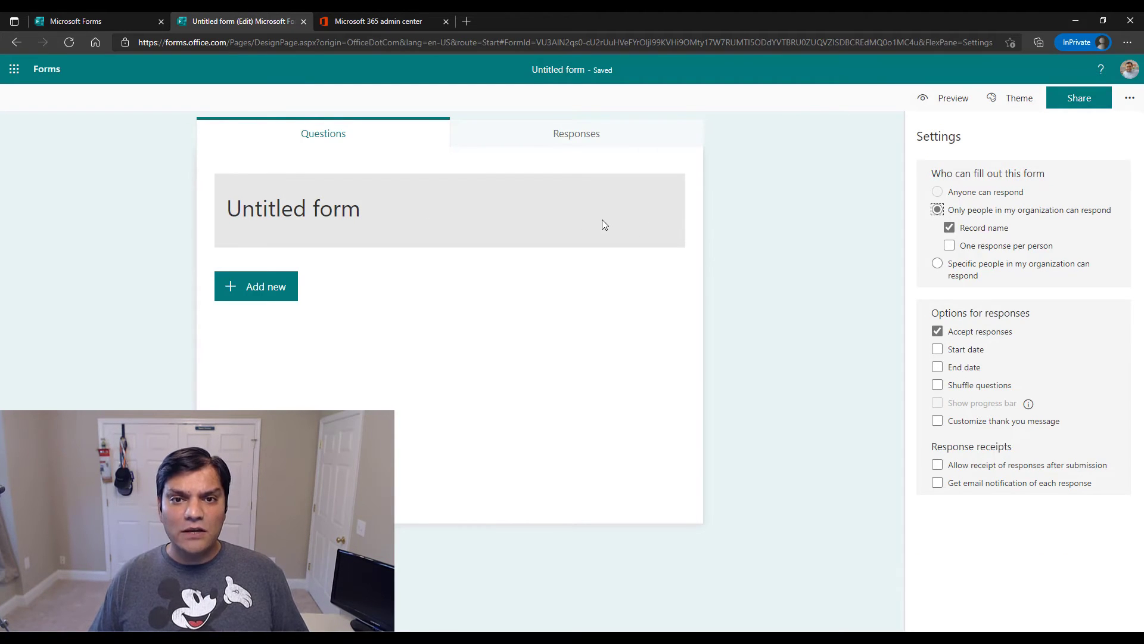
pyautogui.click(279, 287)
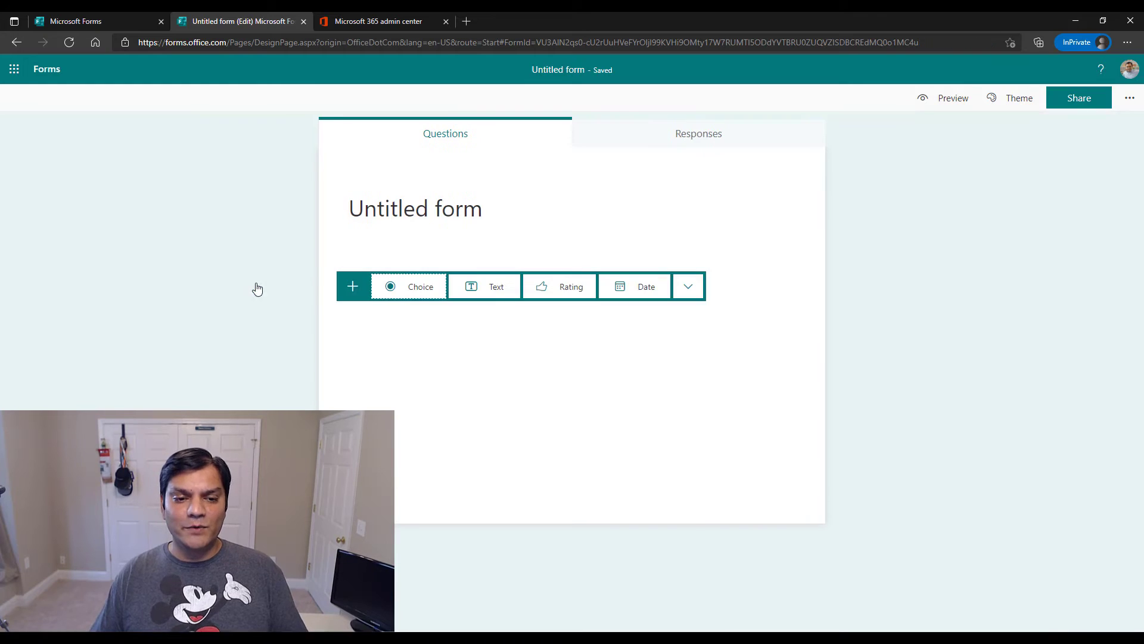
pyautogui.click(431, 288)
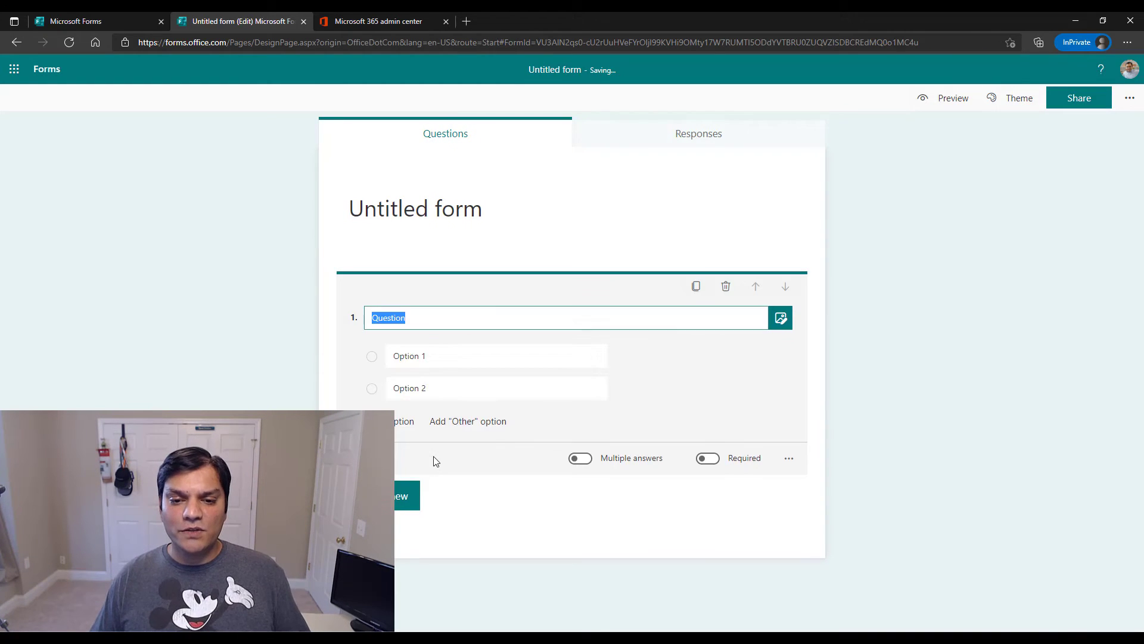
pyautogui.click(781, 322)
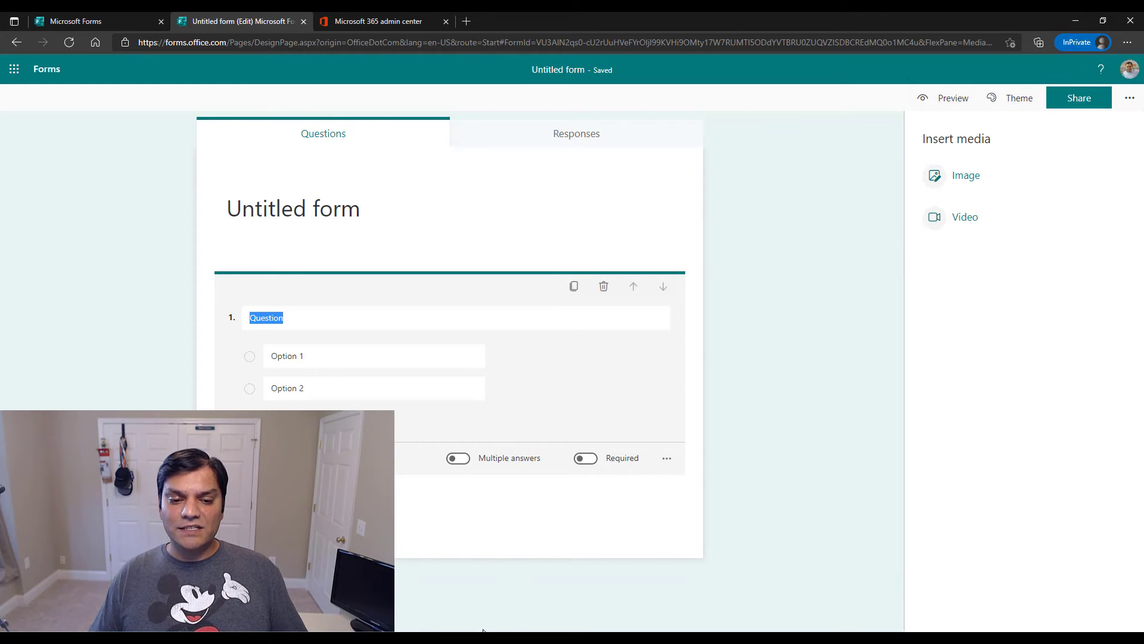
# - Place the Live demo Form window over the Contoso form to compare the Bing image search with the media options
pyautogui.moveTo(429, 638)
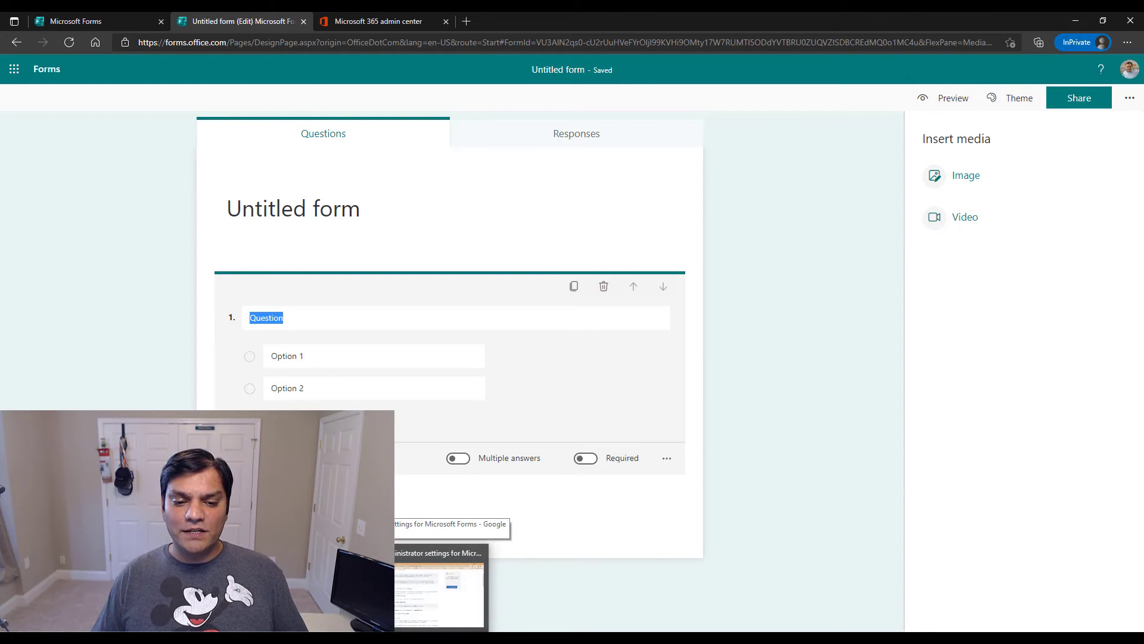
pyautogui.click(453, 587)
pyautogui.moveTo(732, 23); pyautogui.dragTo(582, 274)
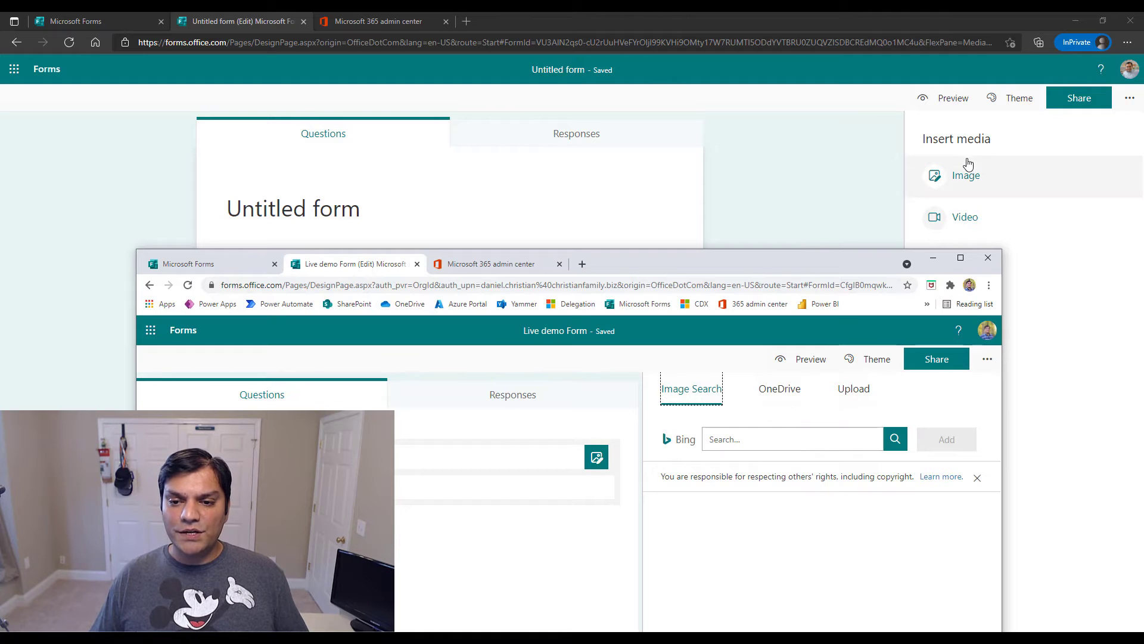
pyautogui.click(777, 207)
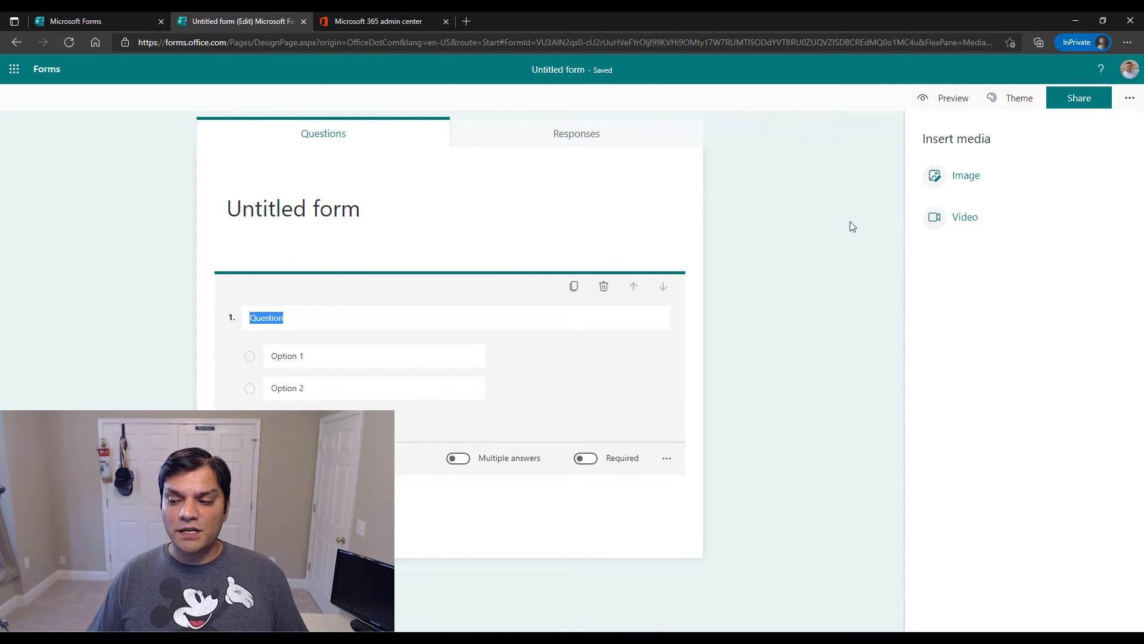
# - Maximize the Live demo Form tenant's admin center and review its YouTube and Bing and phishing protection settings
pyautogui.hotkey('alt', 'Tab')
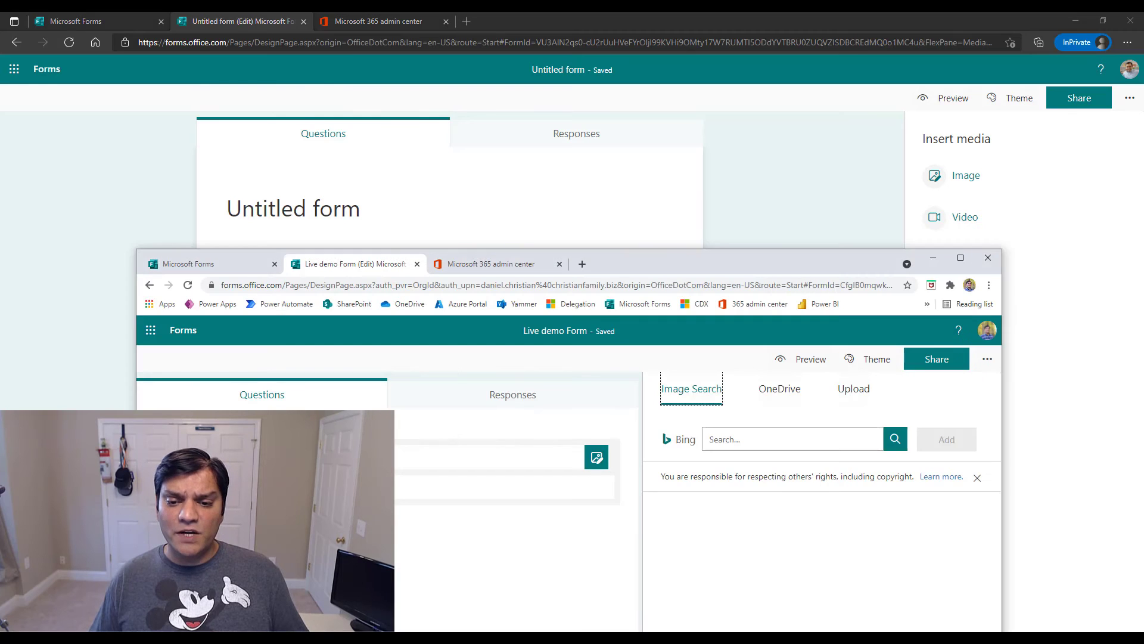
pyautogui.click(504, 263)
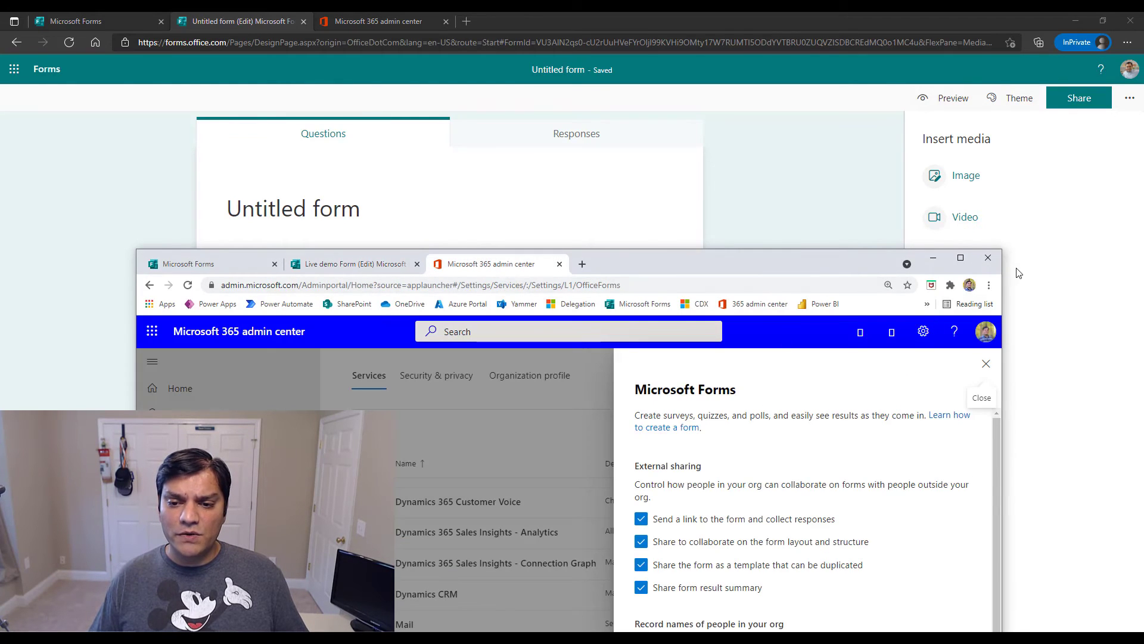
pyautogui.click(961, 257)
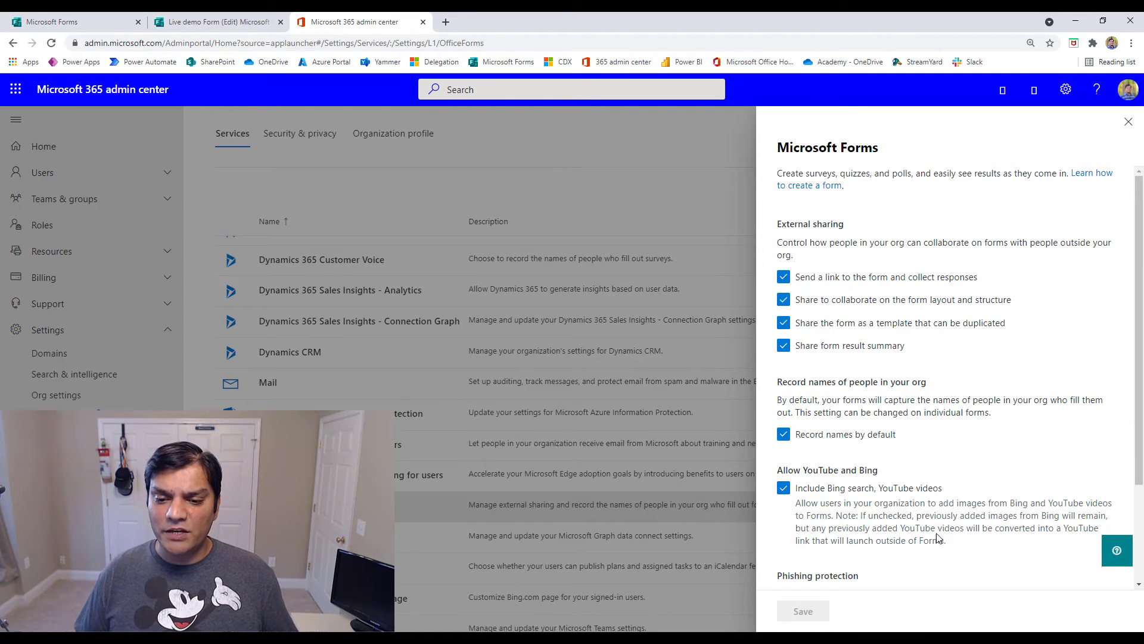
pyautogui.scroll(-2, 931, 554)
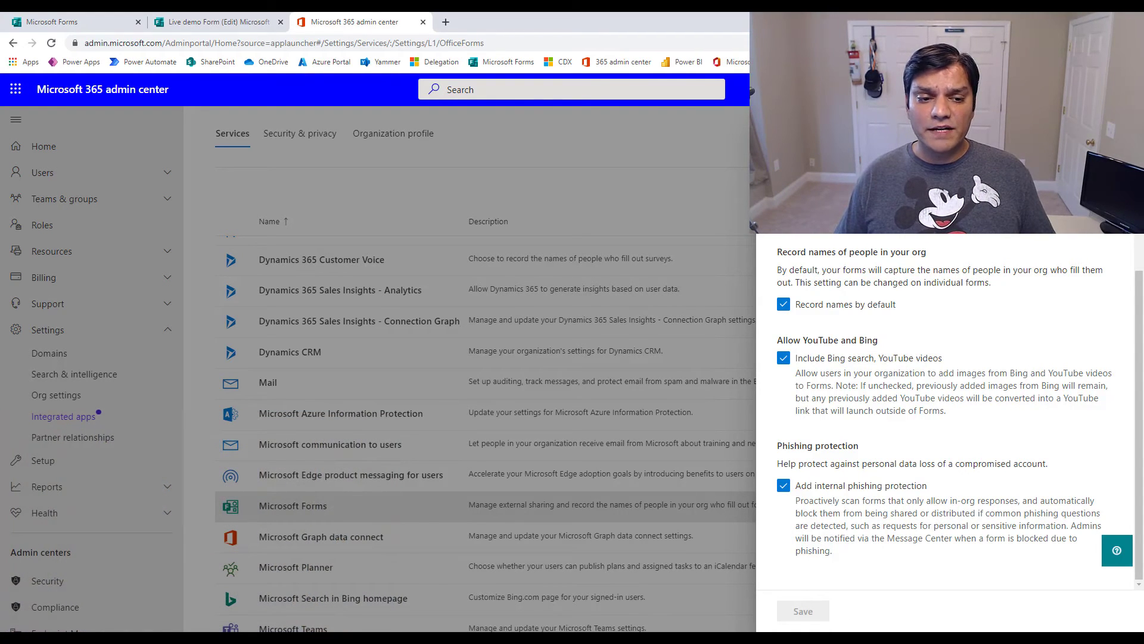
# - Close the Microsoft Forms settings and open the Message center under Health
pyautogui.press('Escape')
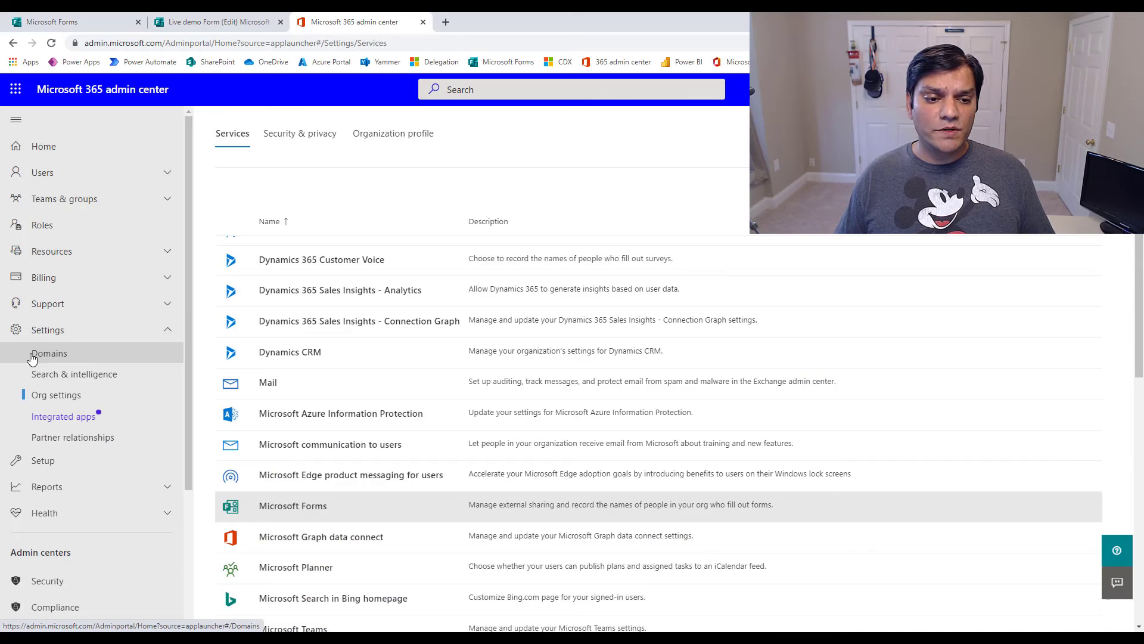
pyautogui.click(43, 513)
pyautogui.scroll(-1, 95, 538)
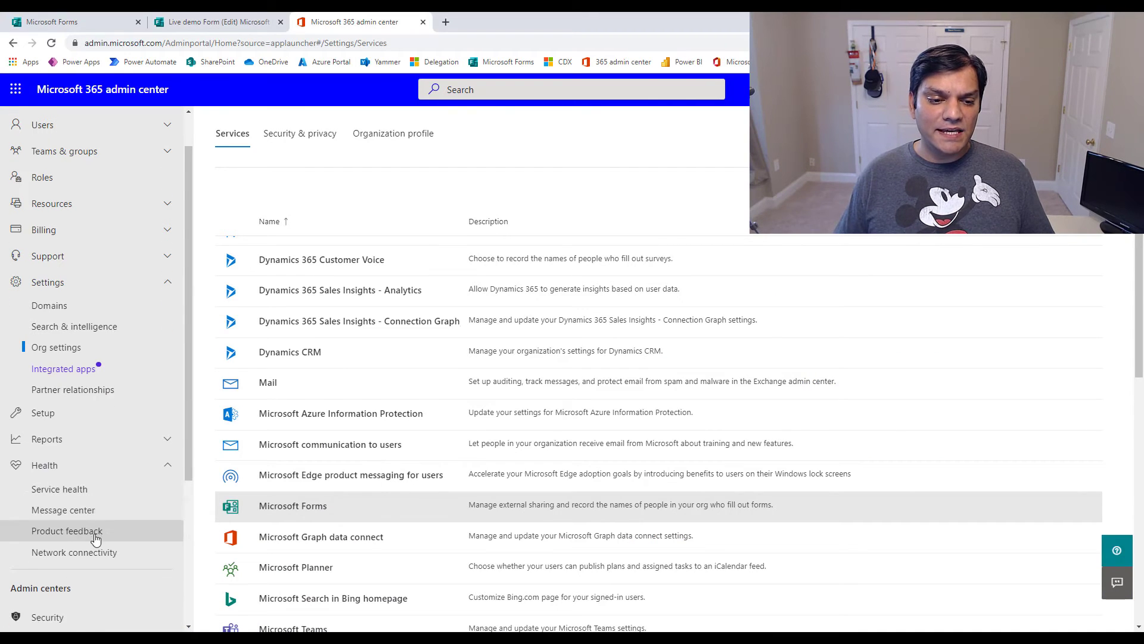
pyautogui.click(68, 512)
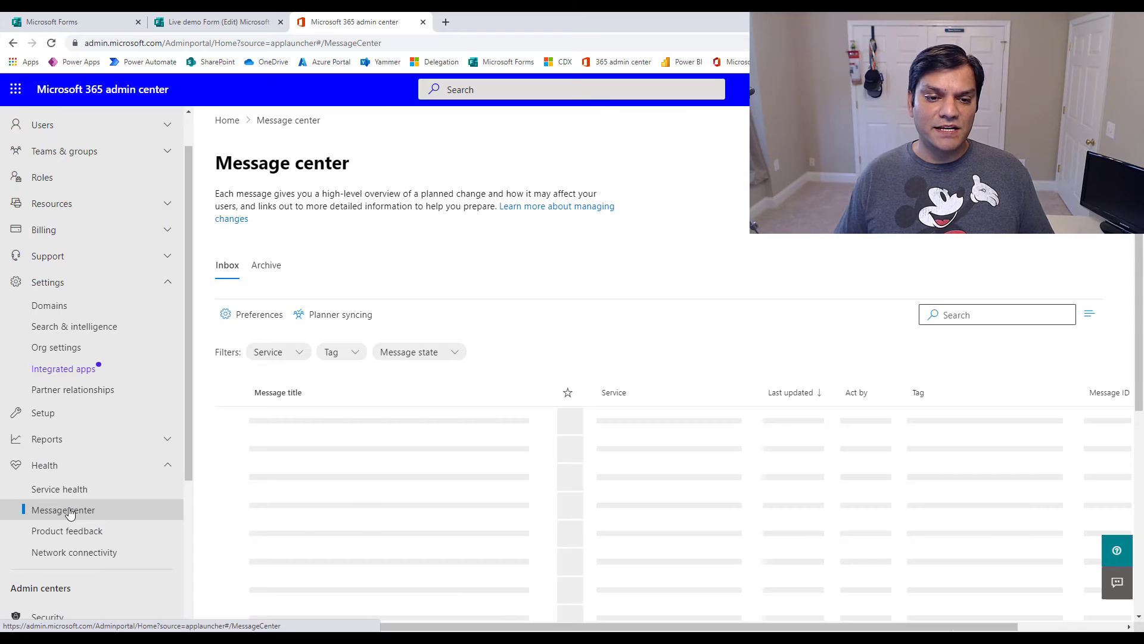